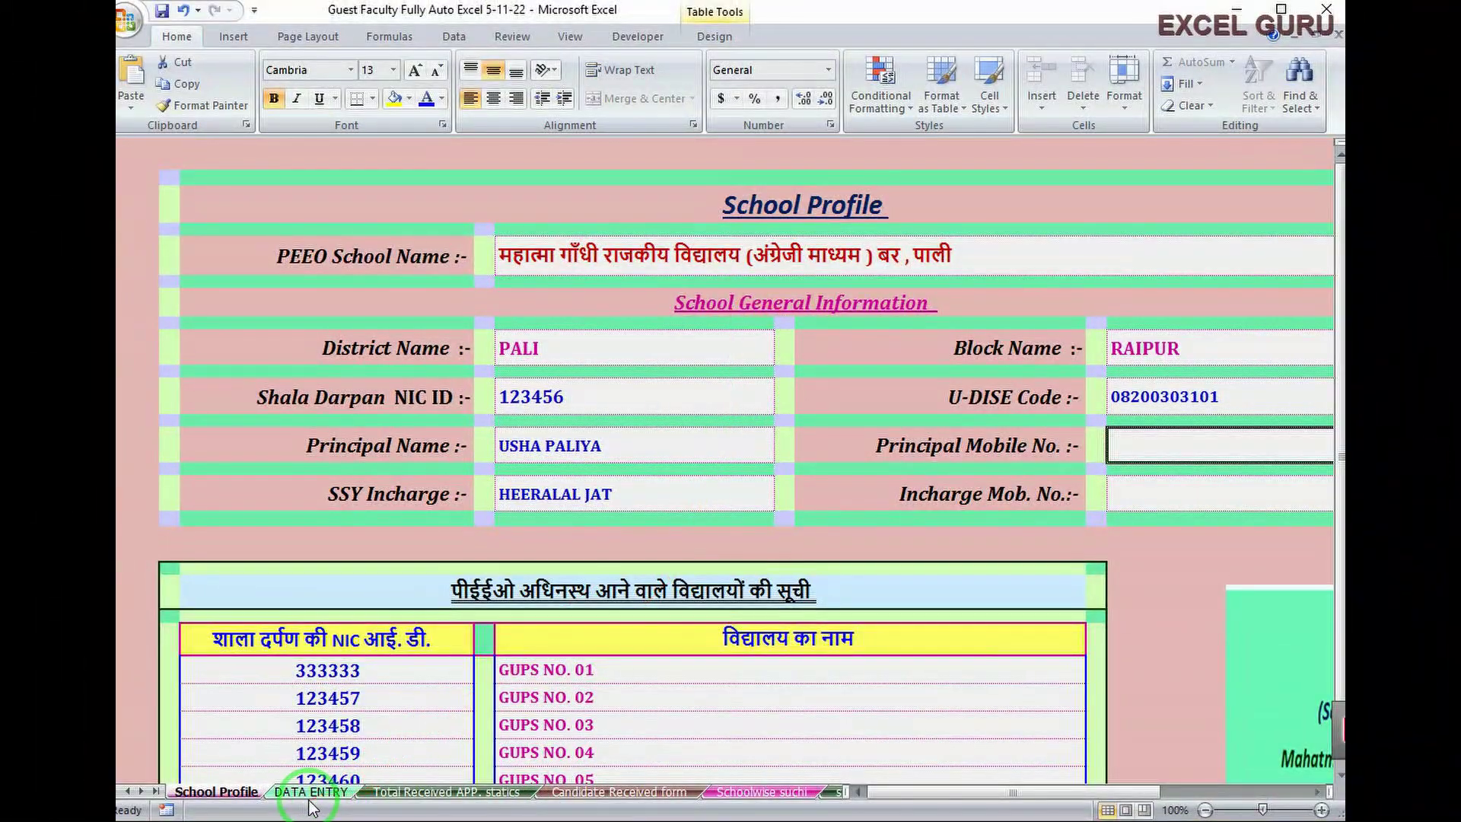
On the DATA ENTRY sheet, set an empty row's applied post to Third_Grade_L2.
click(311, 792)
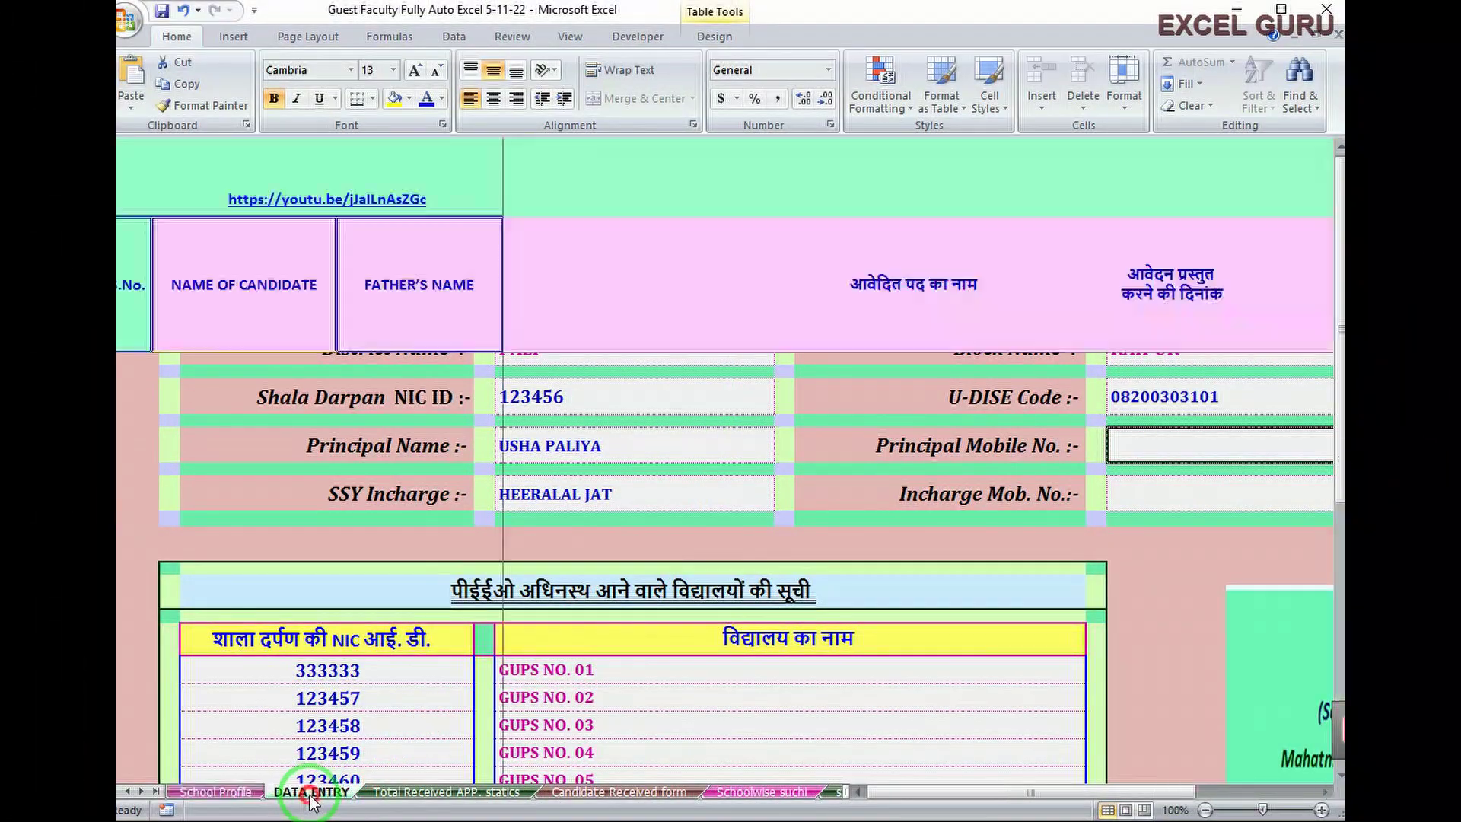
mouse_move(1003, 794)
mouse_down()
mouse_move(1144, 801)
mouse_move(980, 795)
mouse_up()
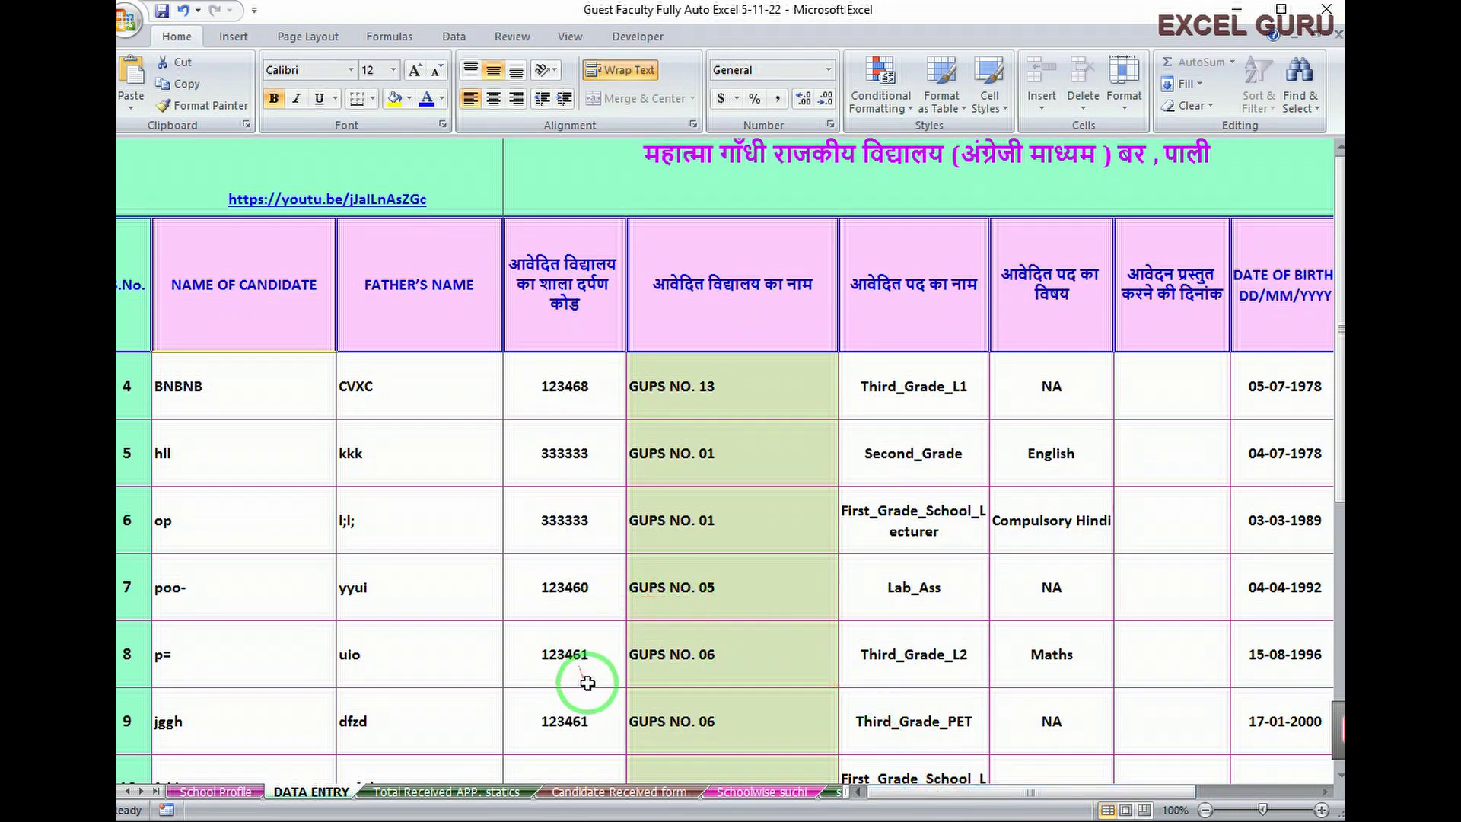
drag(1339, 267, 1324, 340)
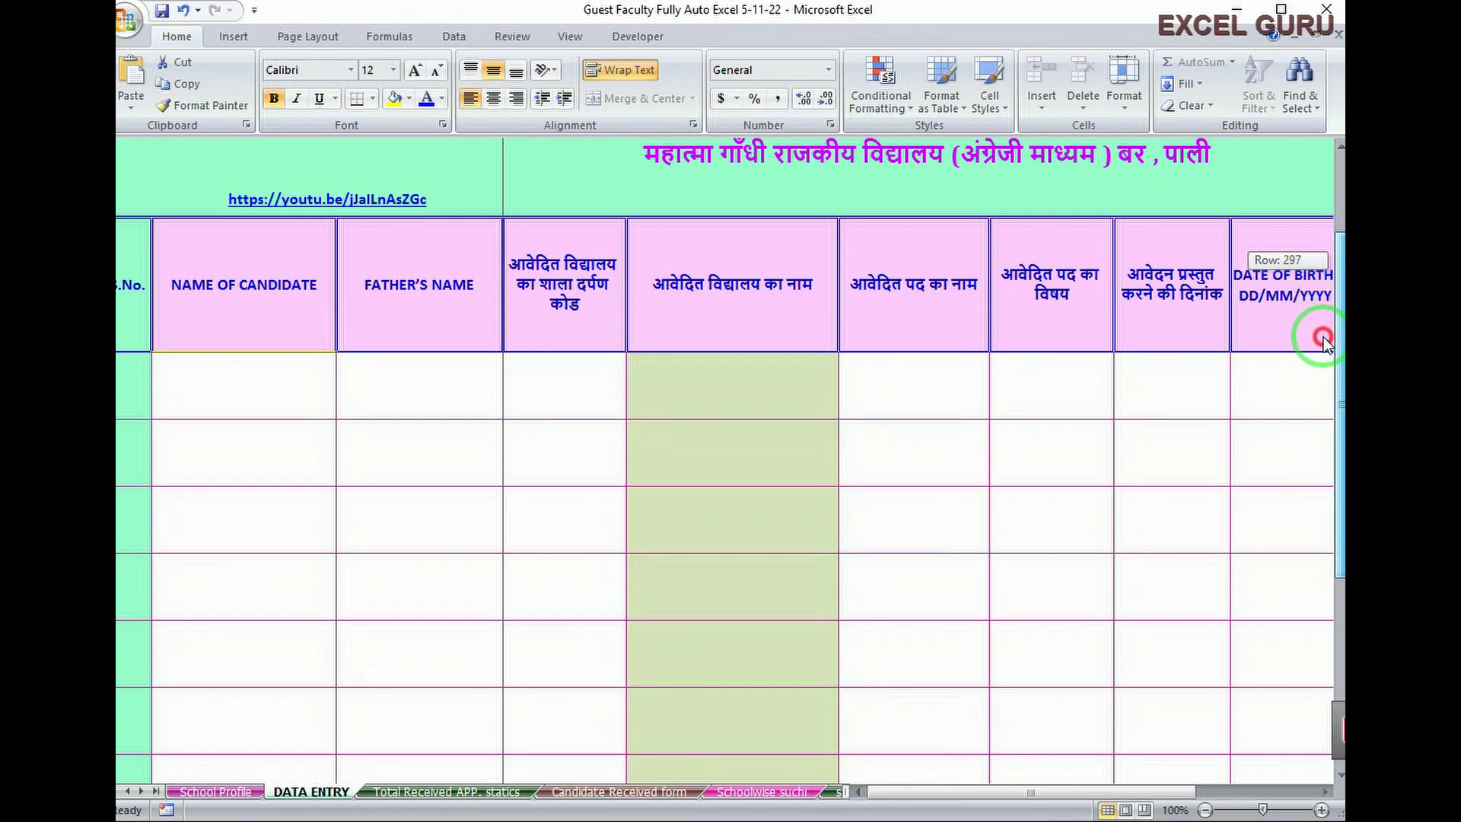
drag(1324, 340, 1320, 421)
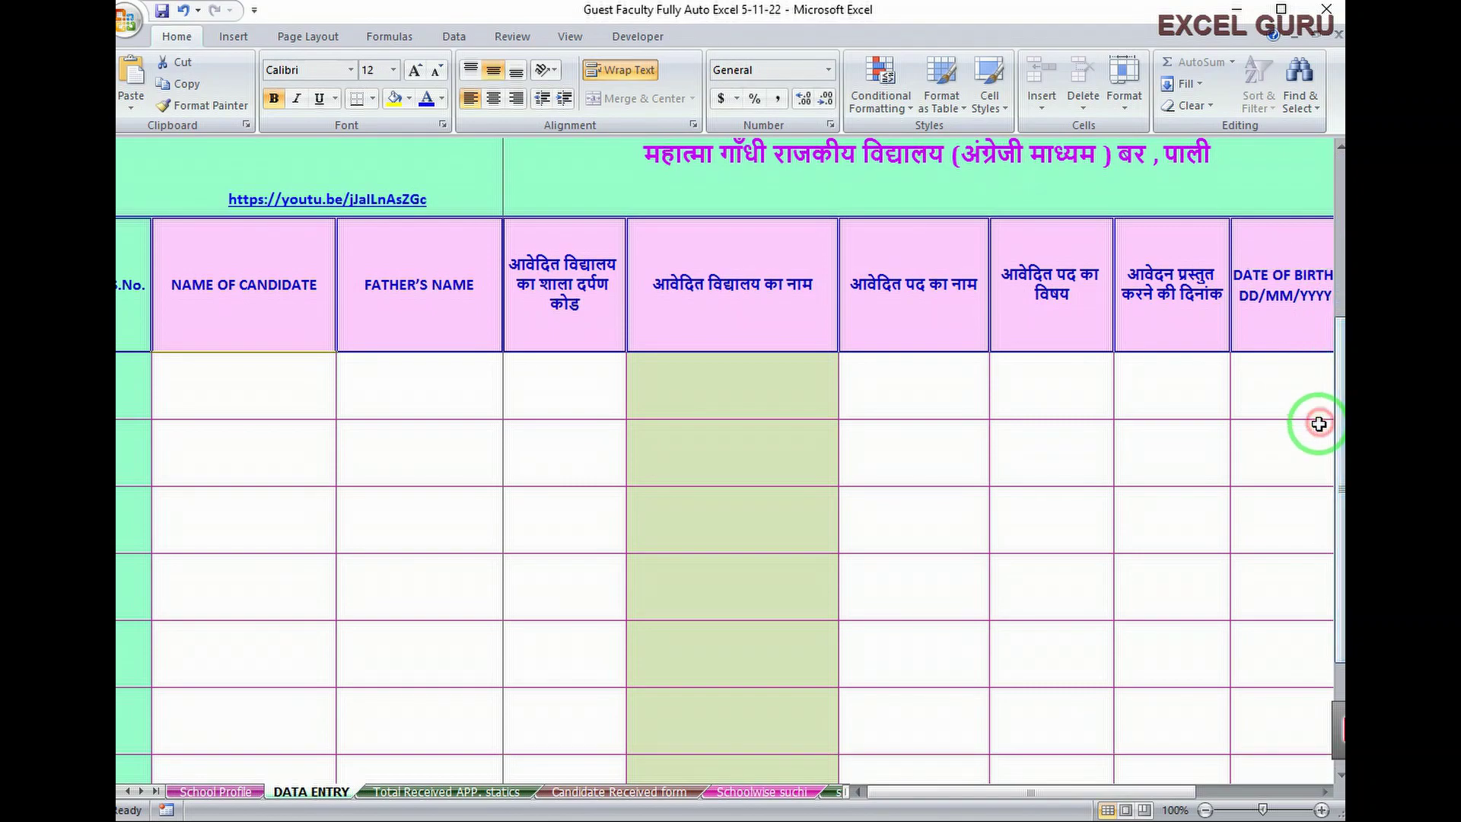
click(985, 522)
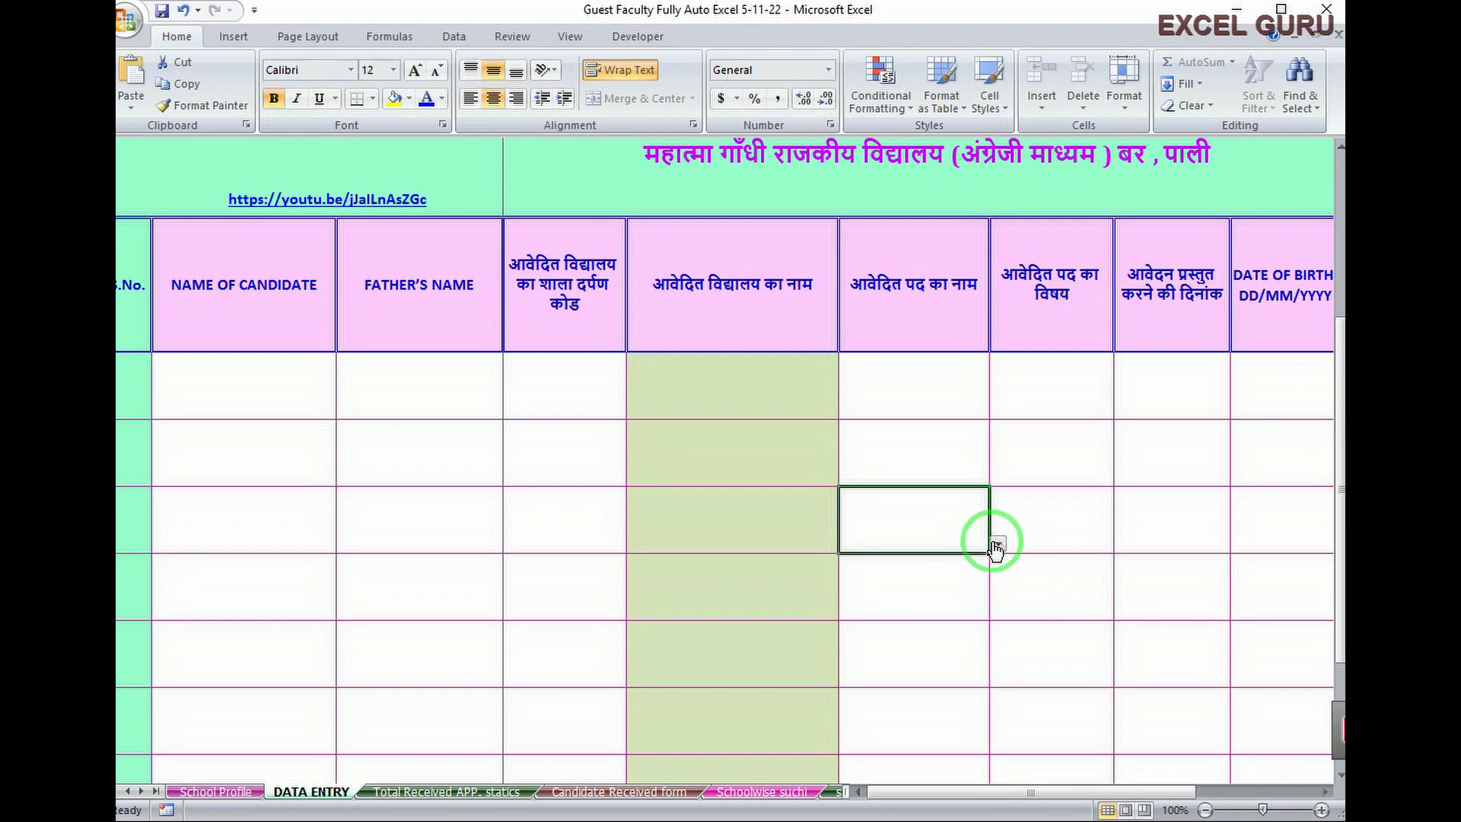
click(999, 545)
click(902, 576)
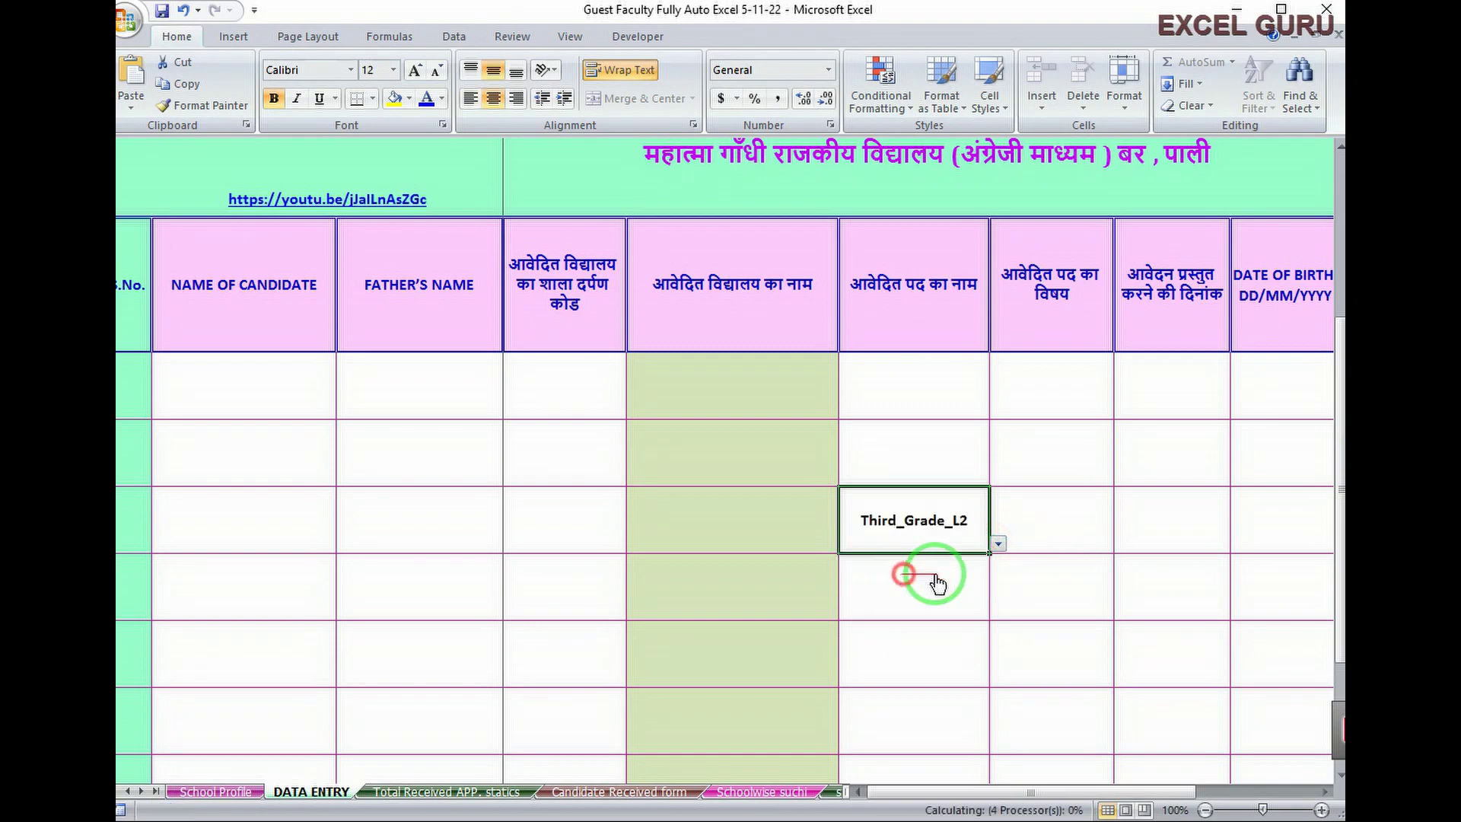
Check that row's subject choices, then view the Total Received APP. statics summary.
click(1055, 507)
click(1122, 543)
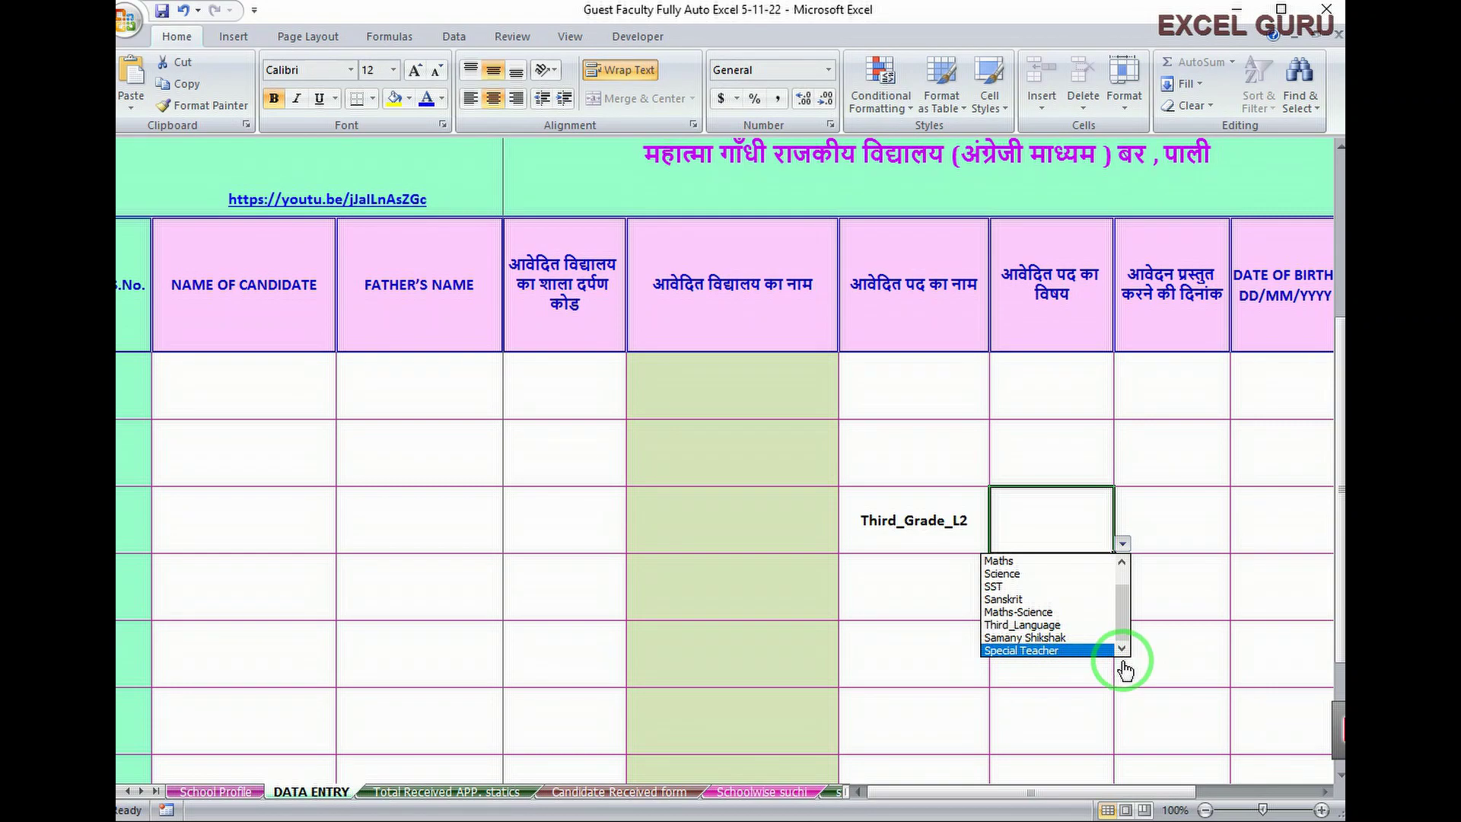
click(466, 793)
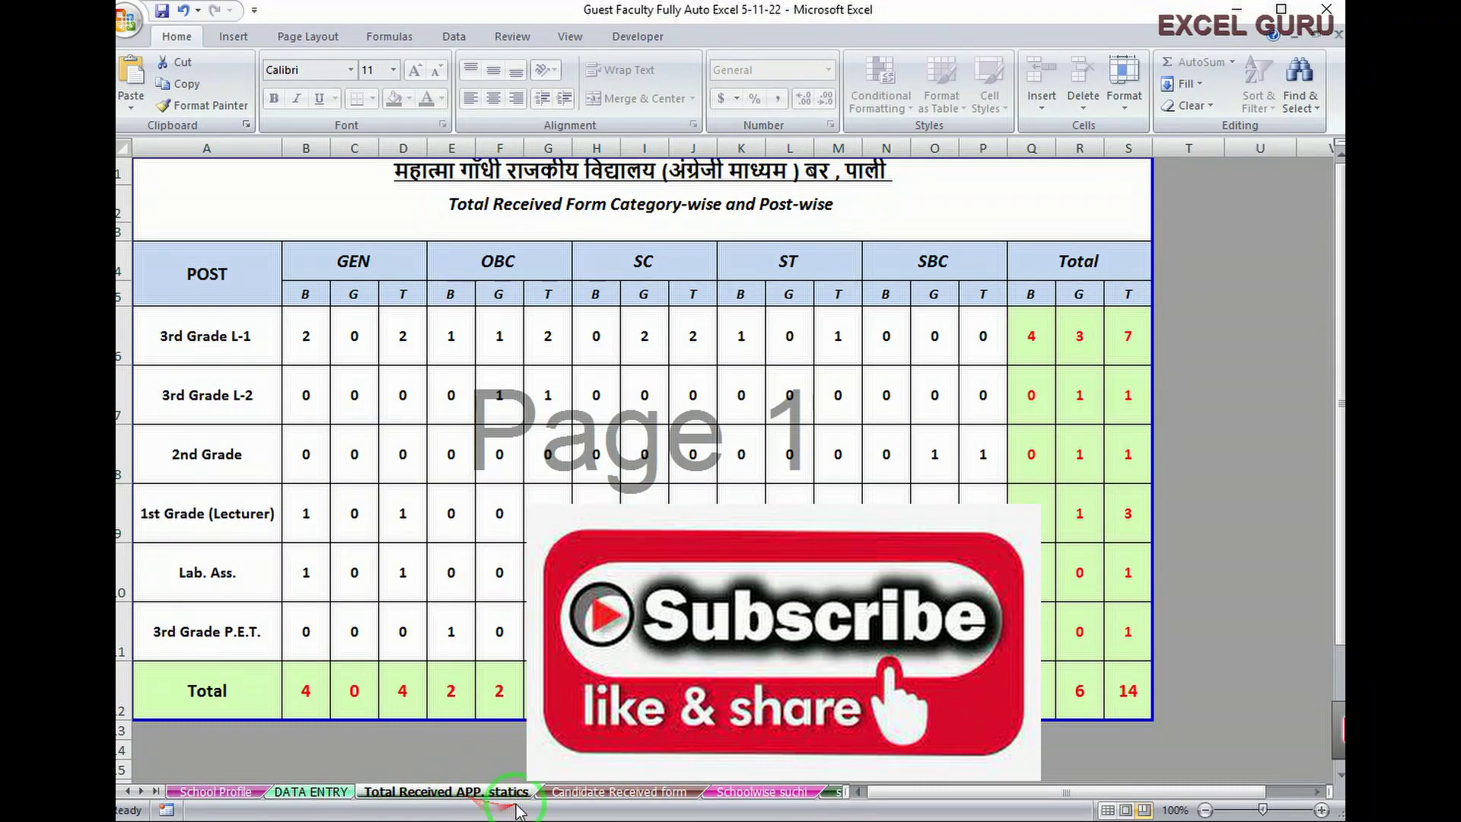
Review the Candidate Received form sheet's post-wise candidate list for All Post.
click(583, 793)
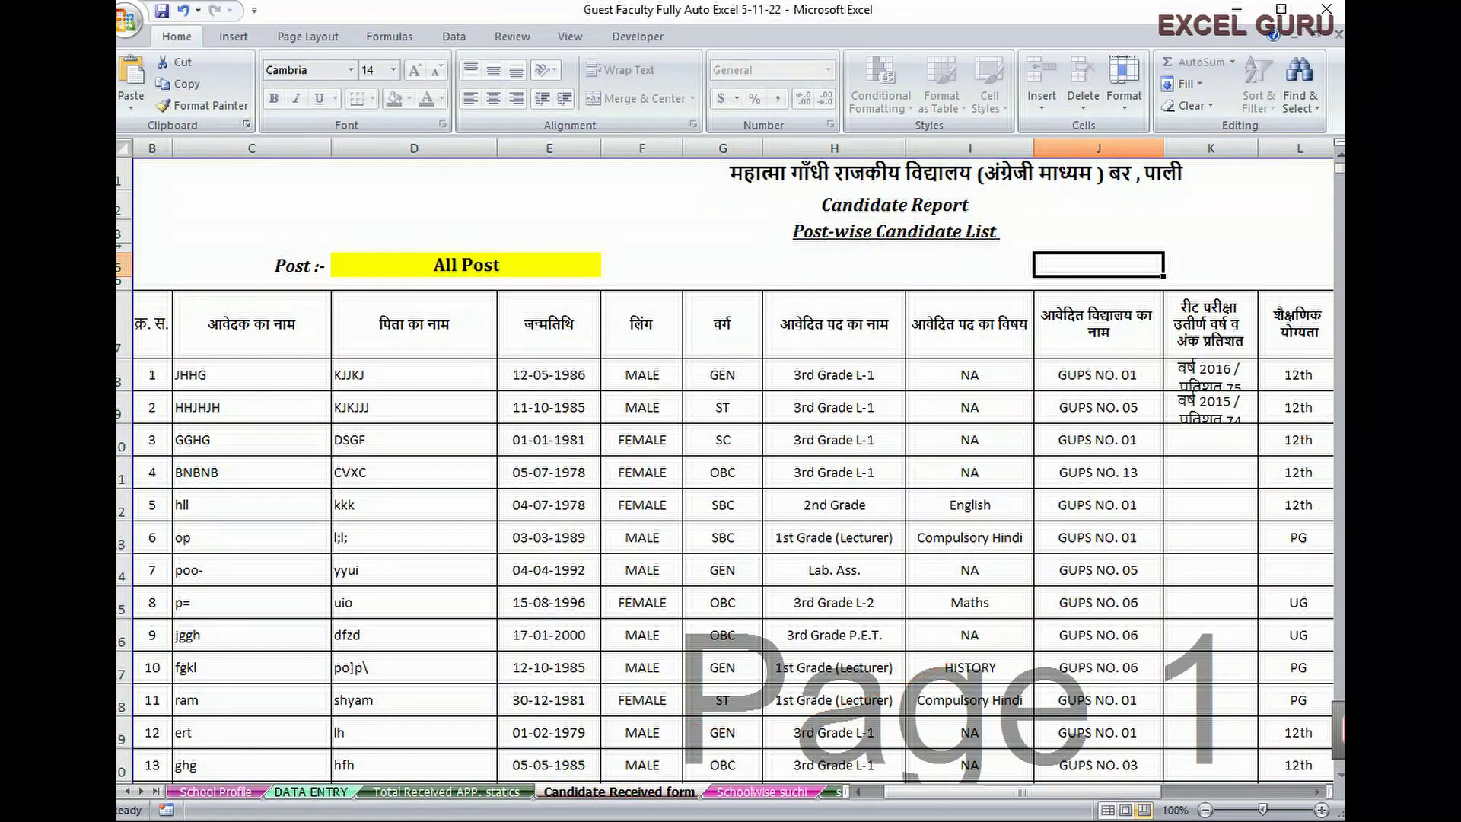
drag(1341, 176, 1340, 440)
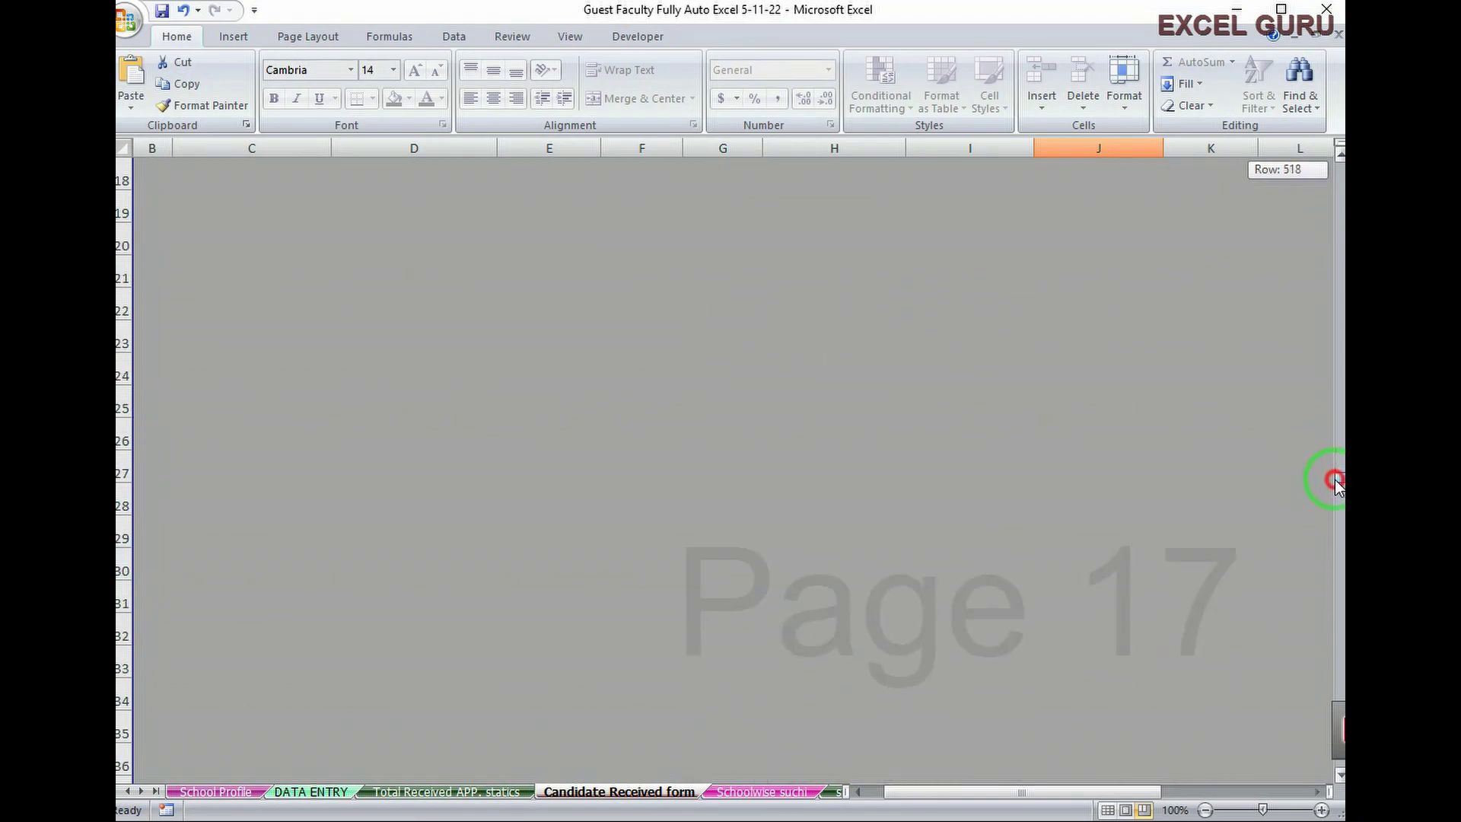
drag(1339, 440, 1339, 163)
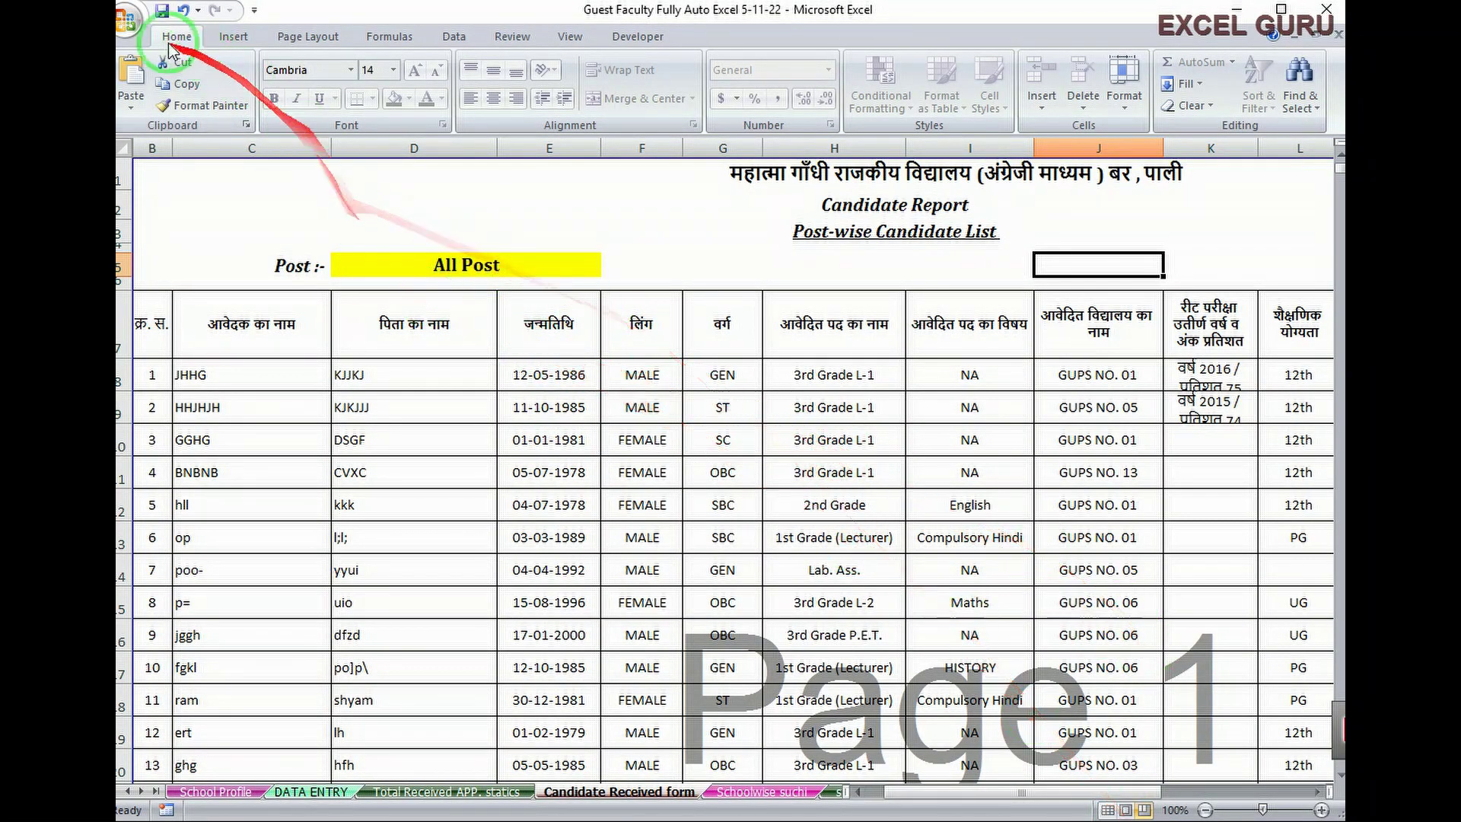
click(135, 28)
mouse_move(171, 282)
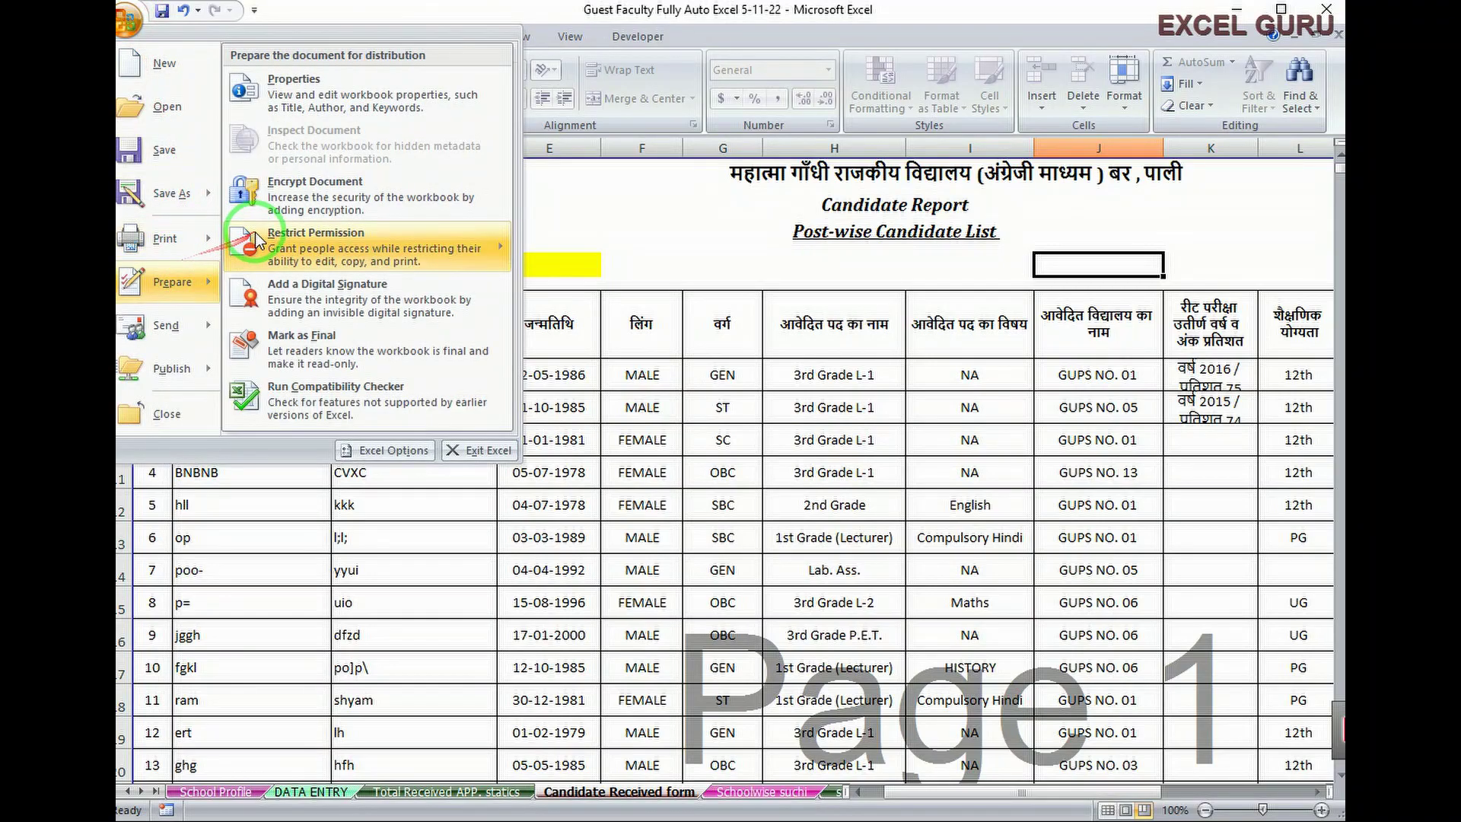
click(293, 182)
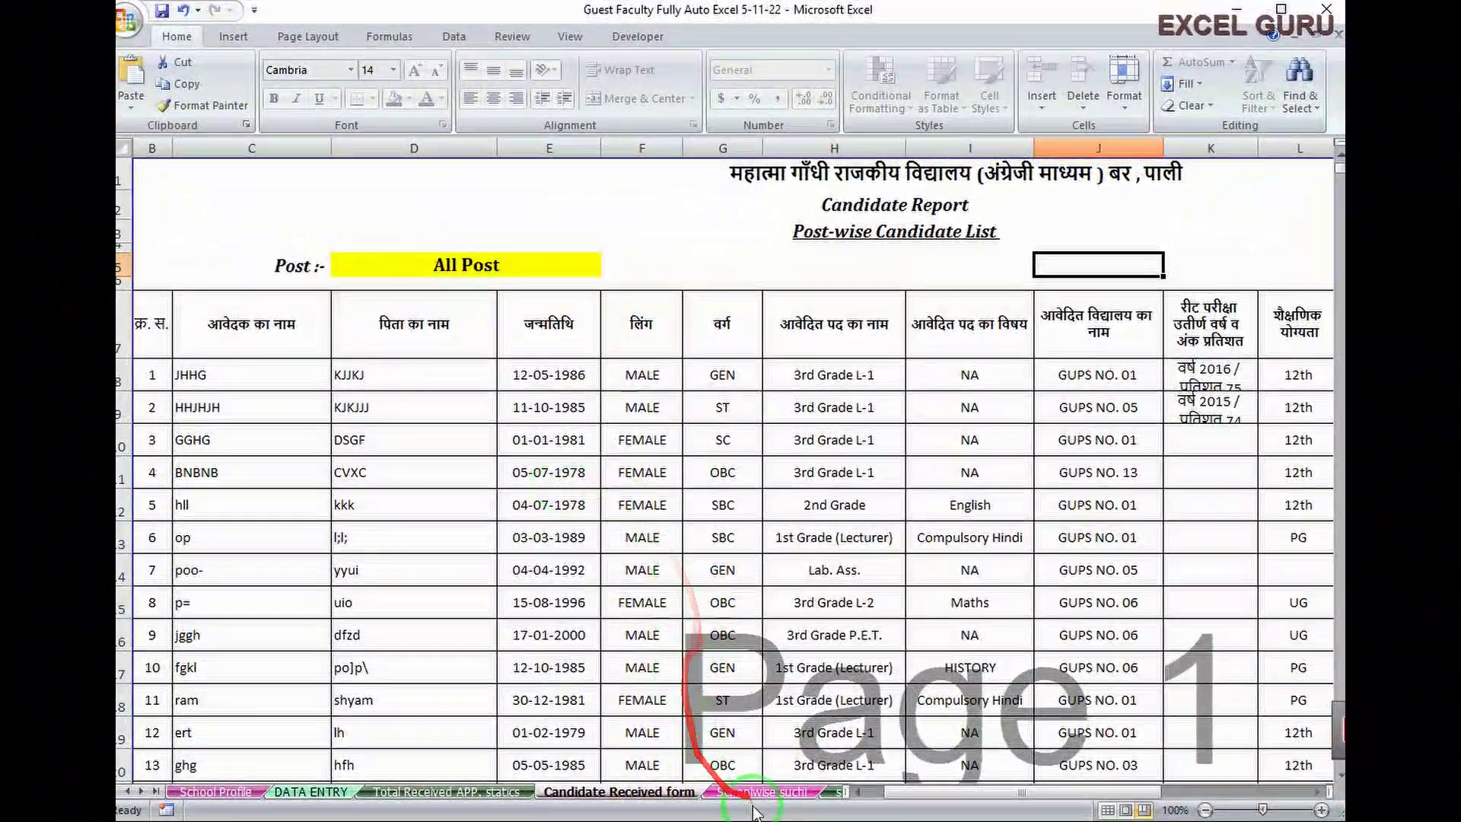
Show the Schoolwise suchi selection list for NIC ID 123461 and bring up the NIC ID choices.
click(761, 791)
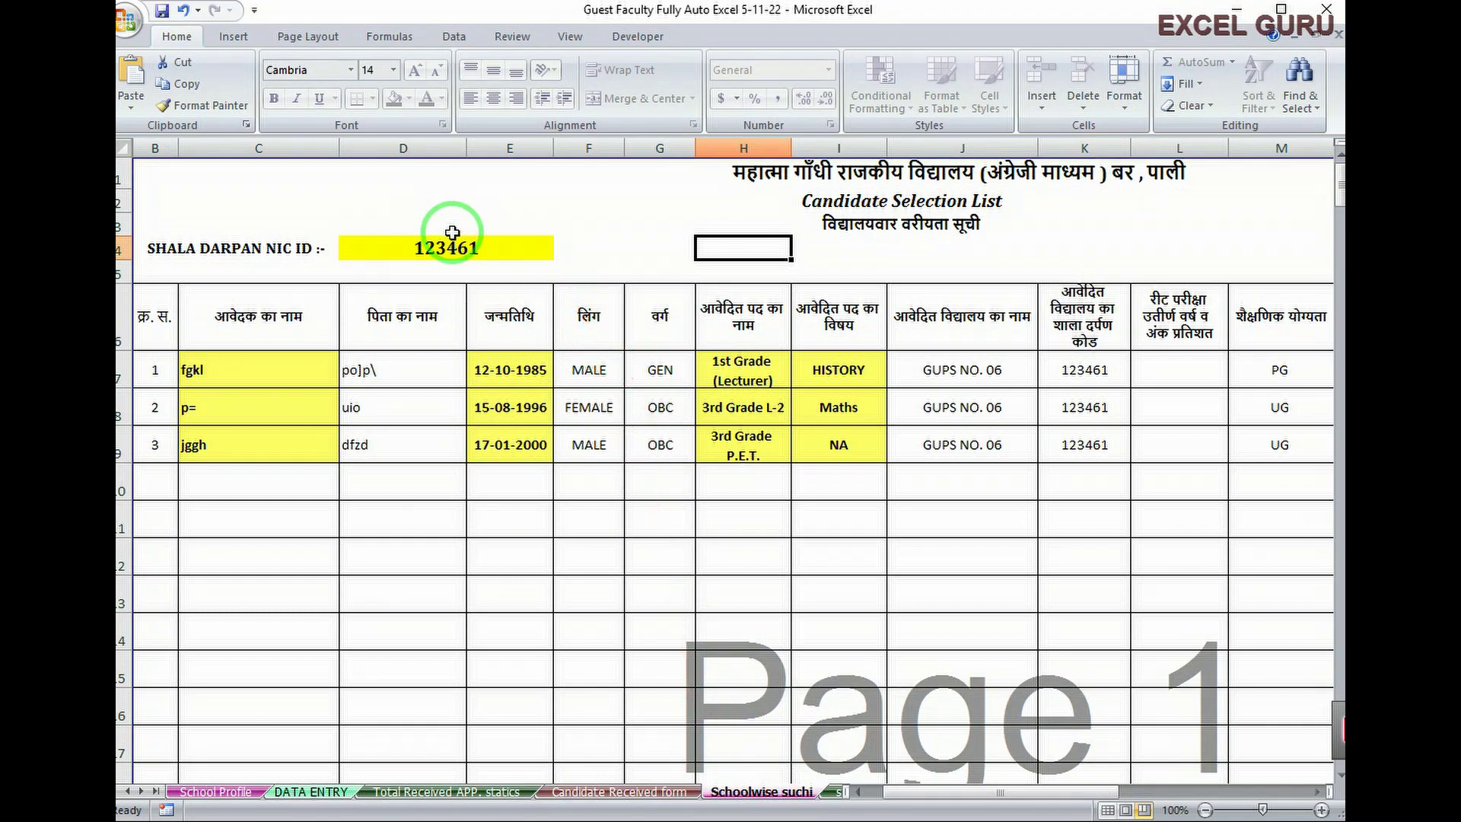
mouse_move(921, 792)
mouse_down()
mouse_move(891, 795)
mouse_move(484, 238)
mouse_up()
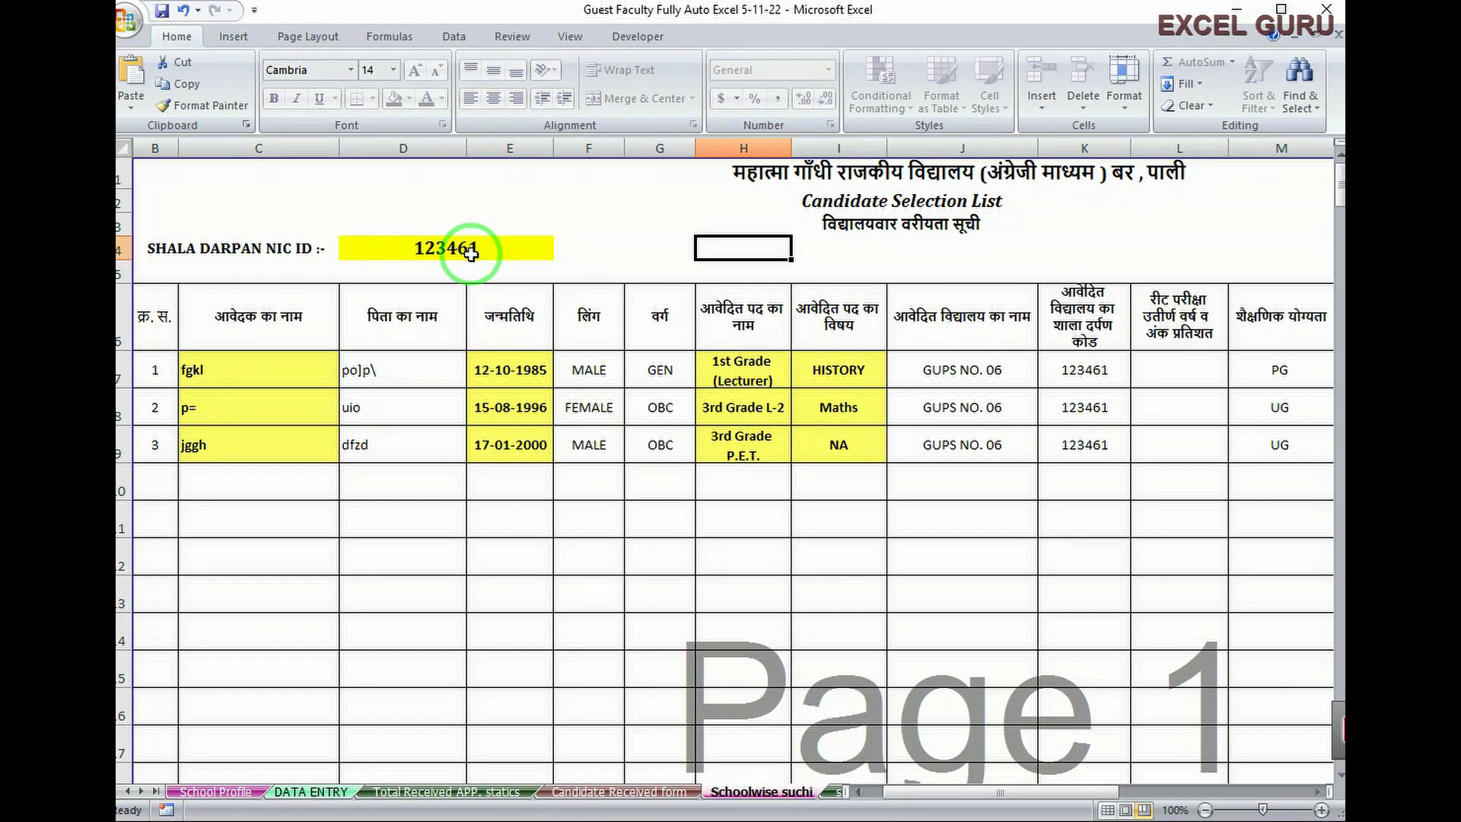
click(471, 253)
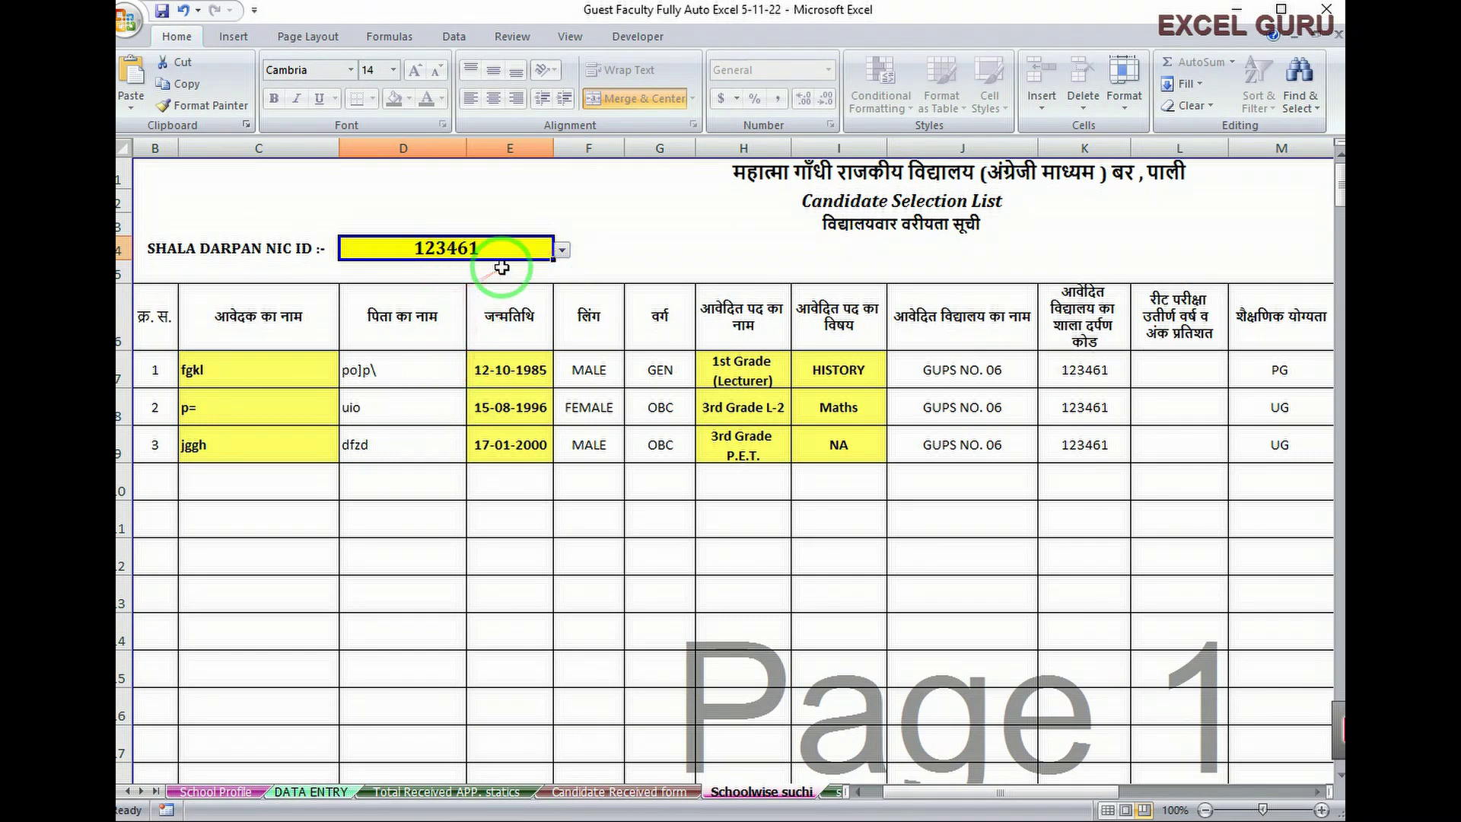
click(562, 250)
click(930, 795)
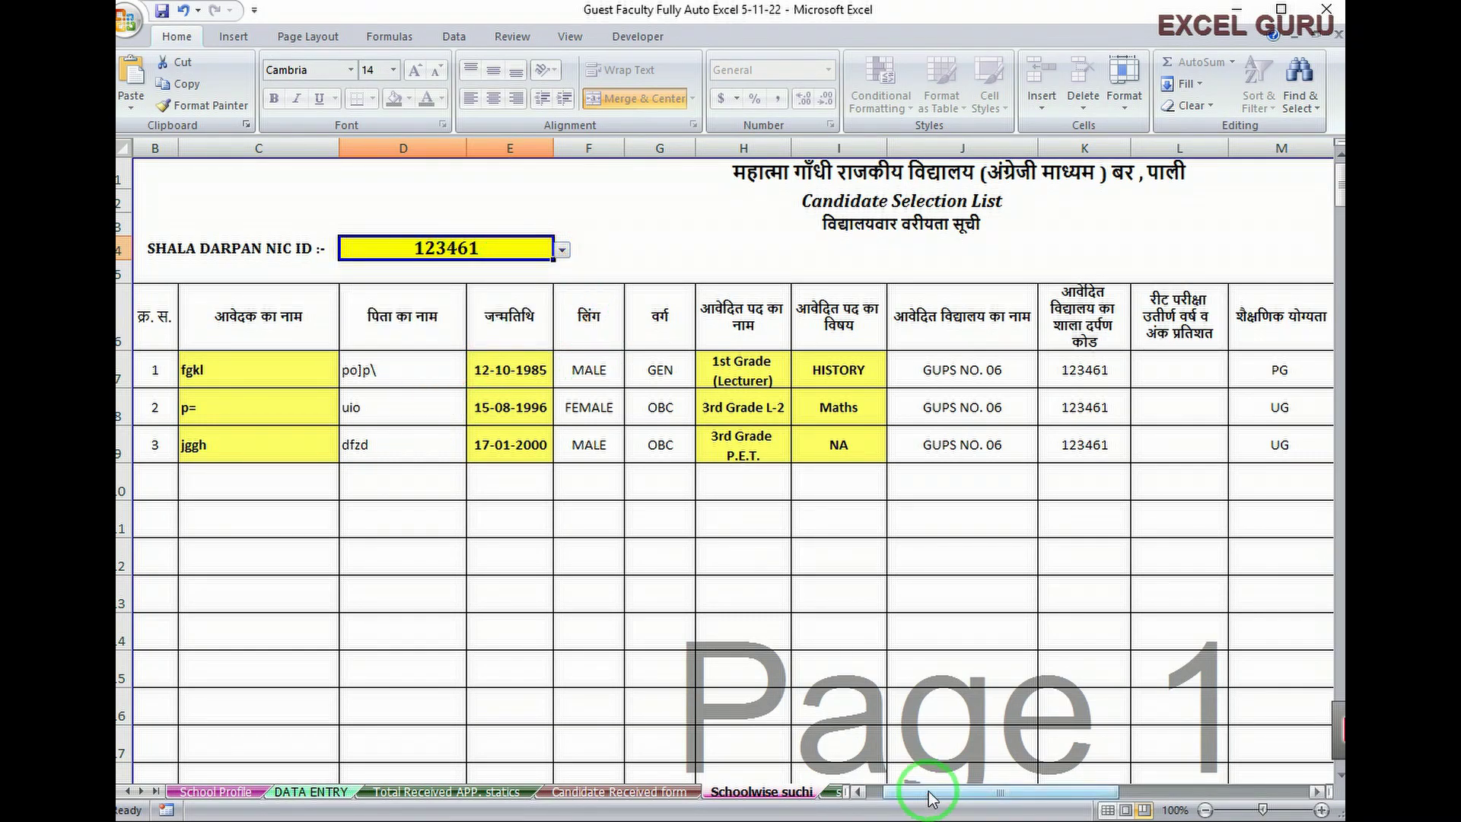
drag(930, 795, 1022, 790)
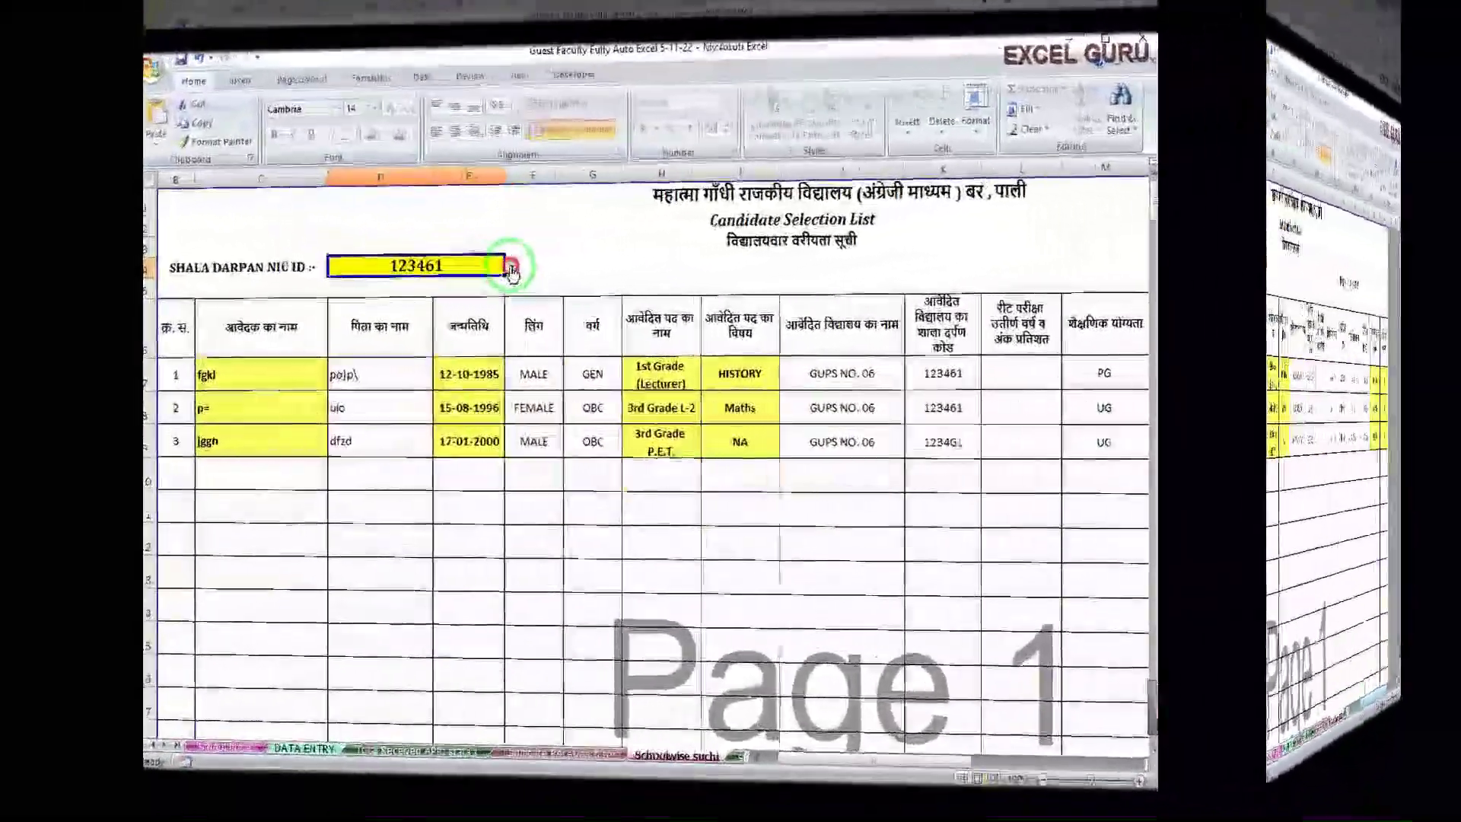
click(512, 268)
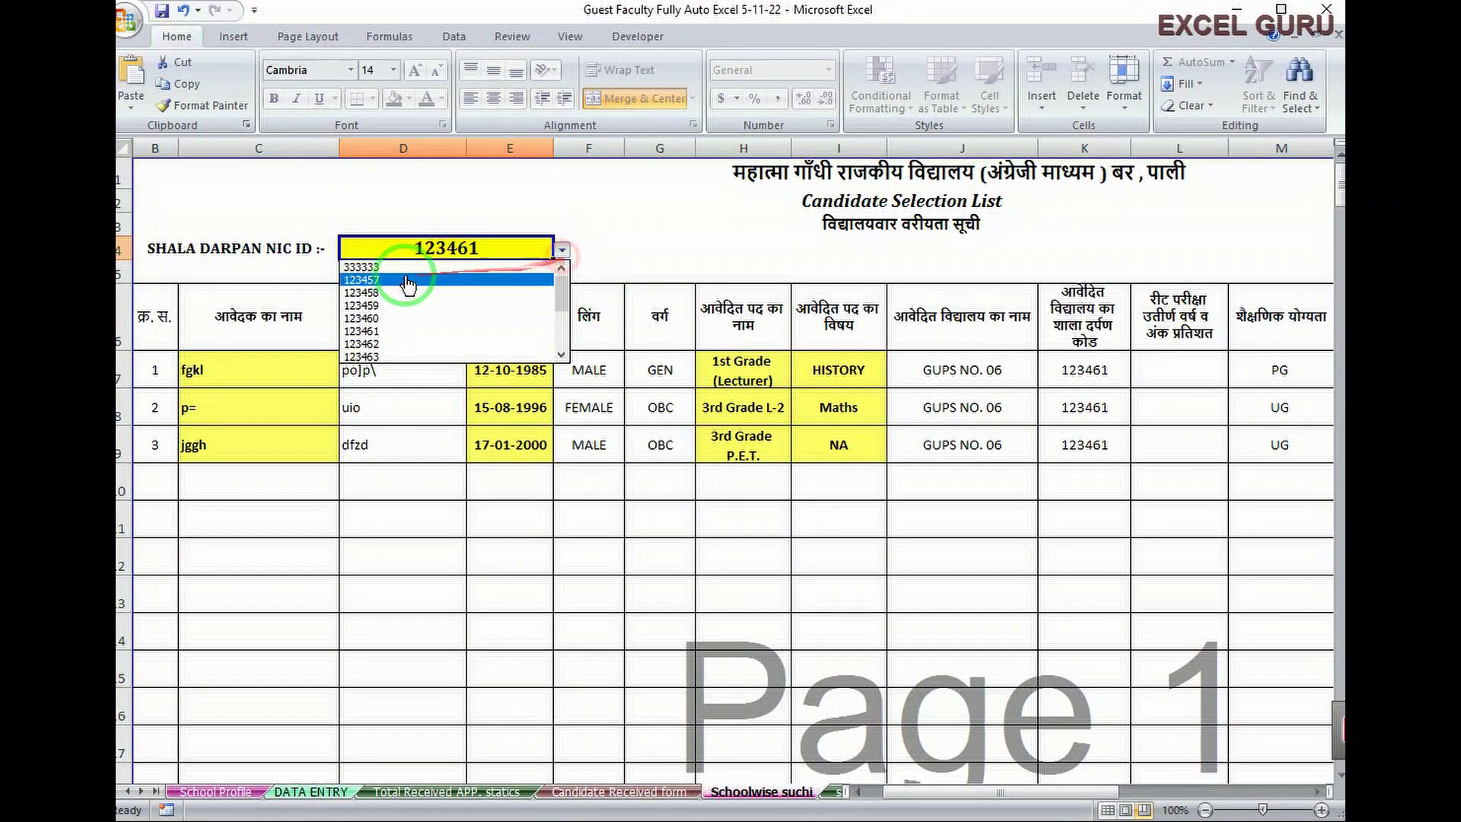
Switch the school-wise list to NIC ID 333333, review its ranks, then go to subjectwise Merit list.
click(369, 267)
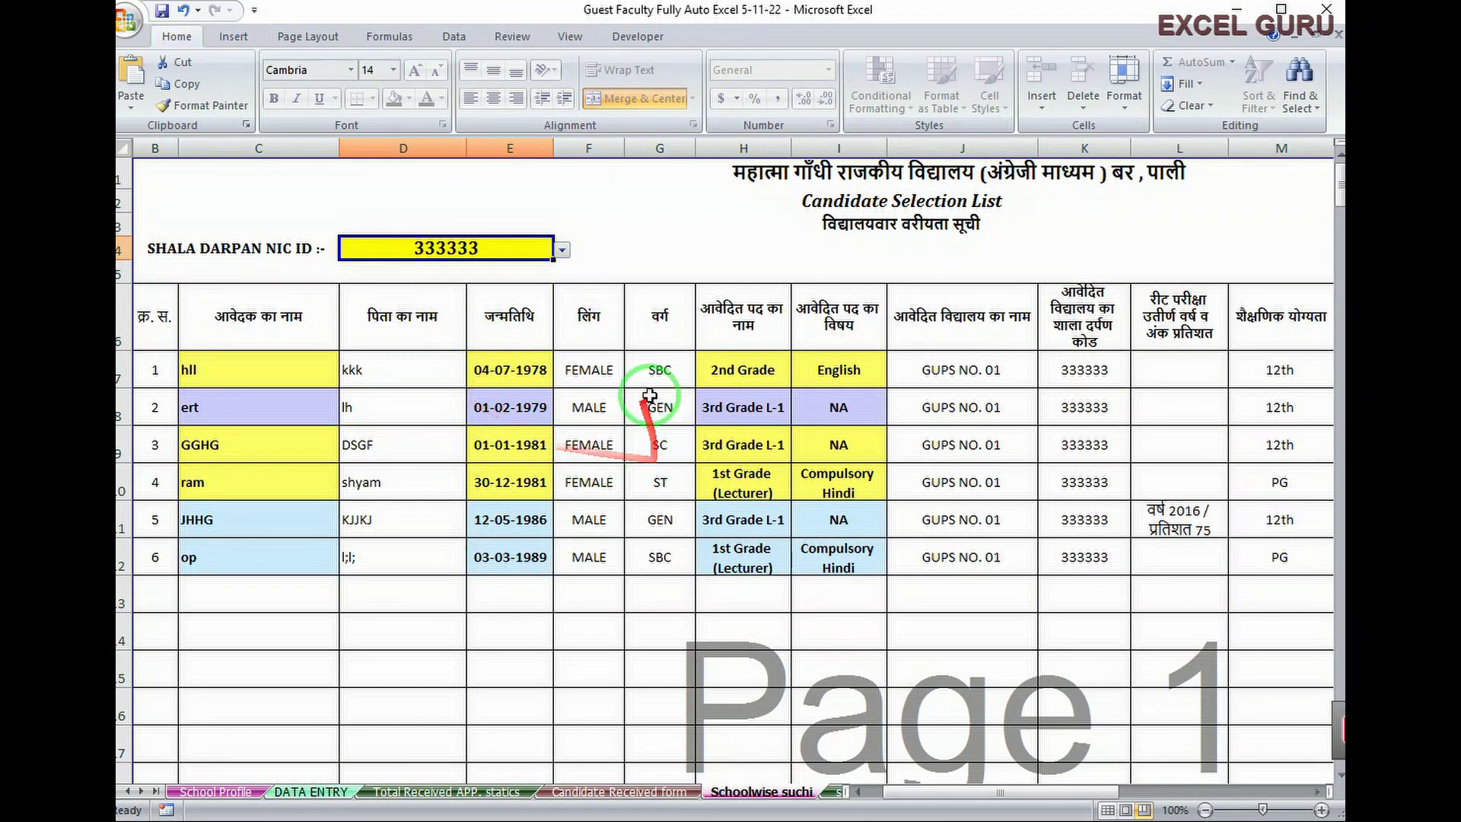
drag(951, 791, 1012, 796)
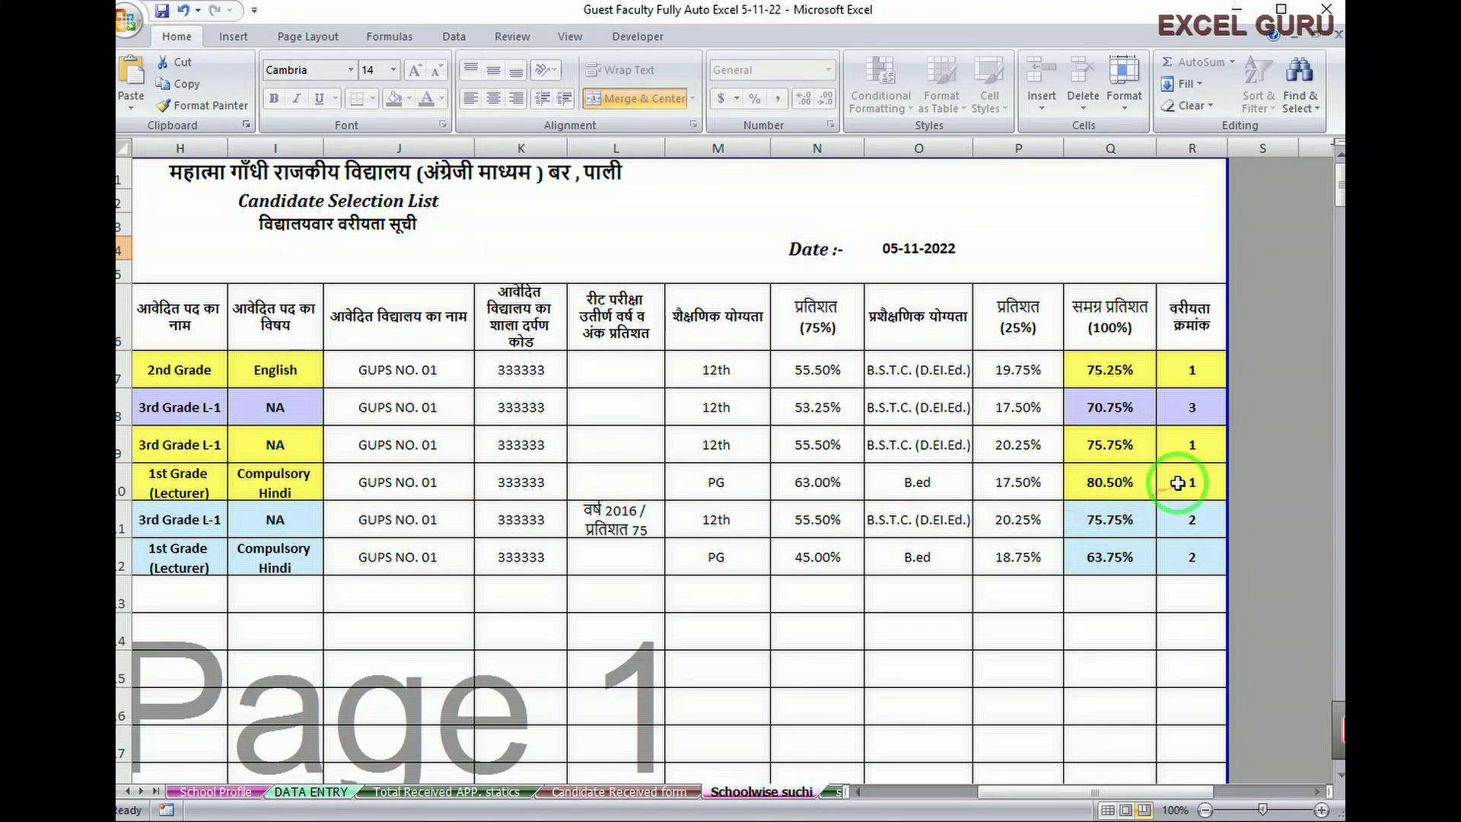
click(1180, 520)
click(1176, 408)
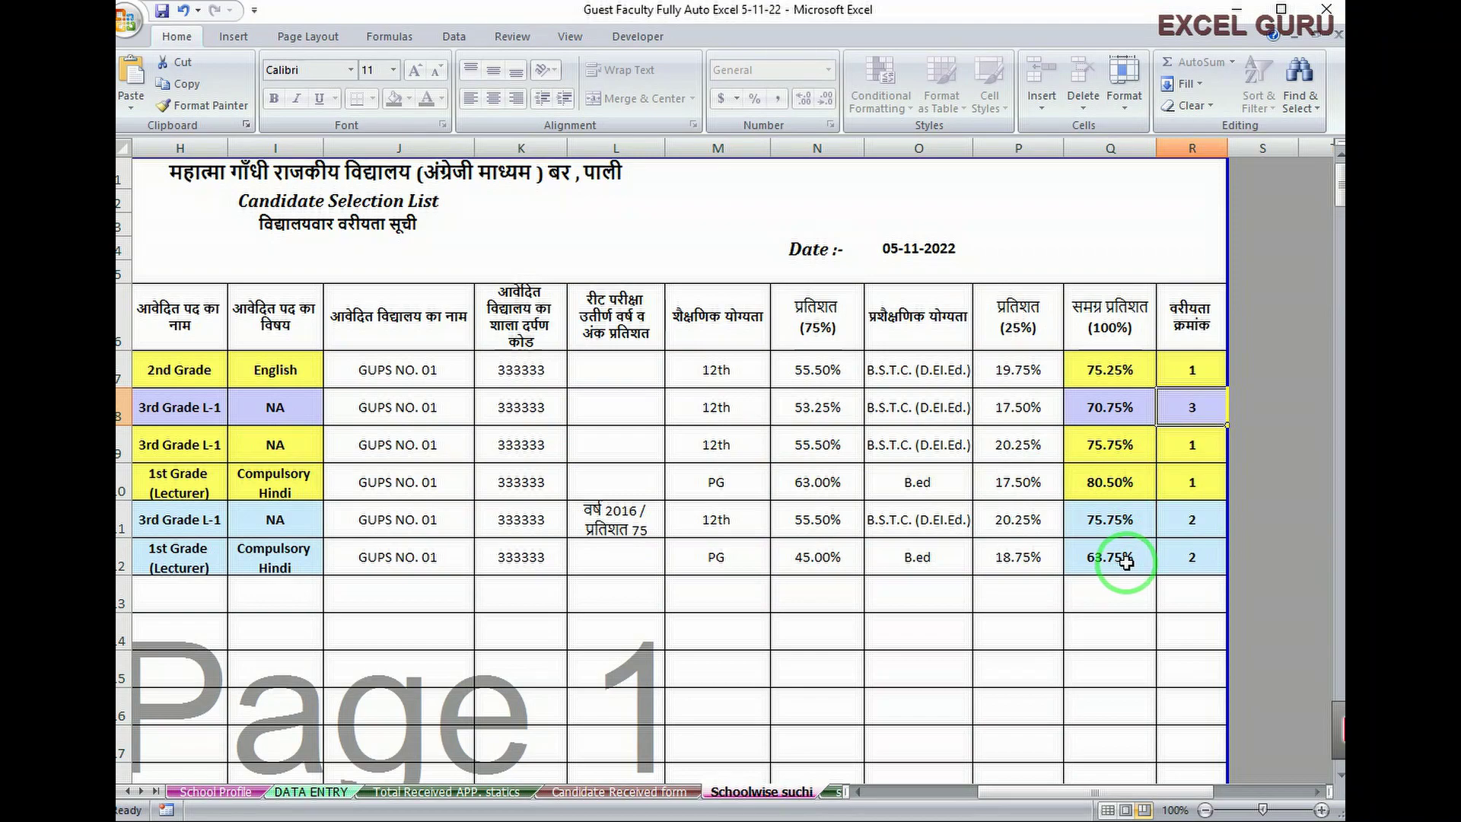
scroll(935, 747, left, 1)
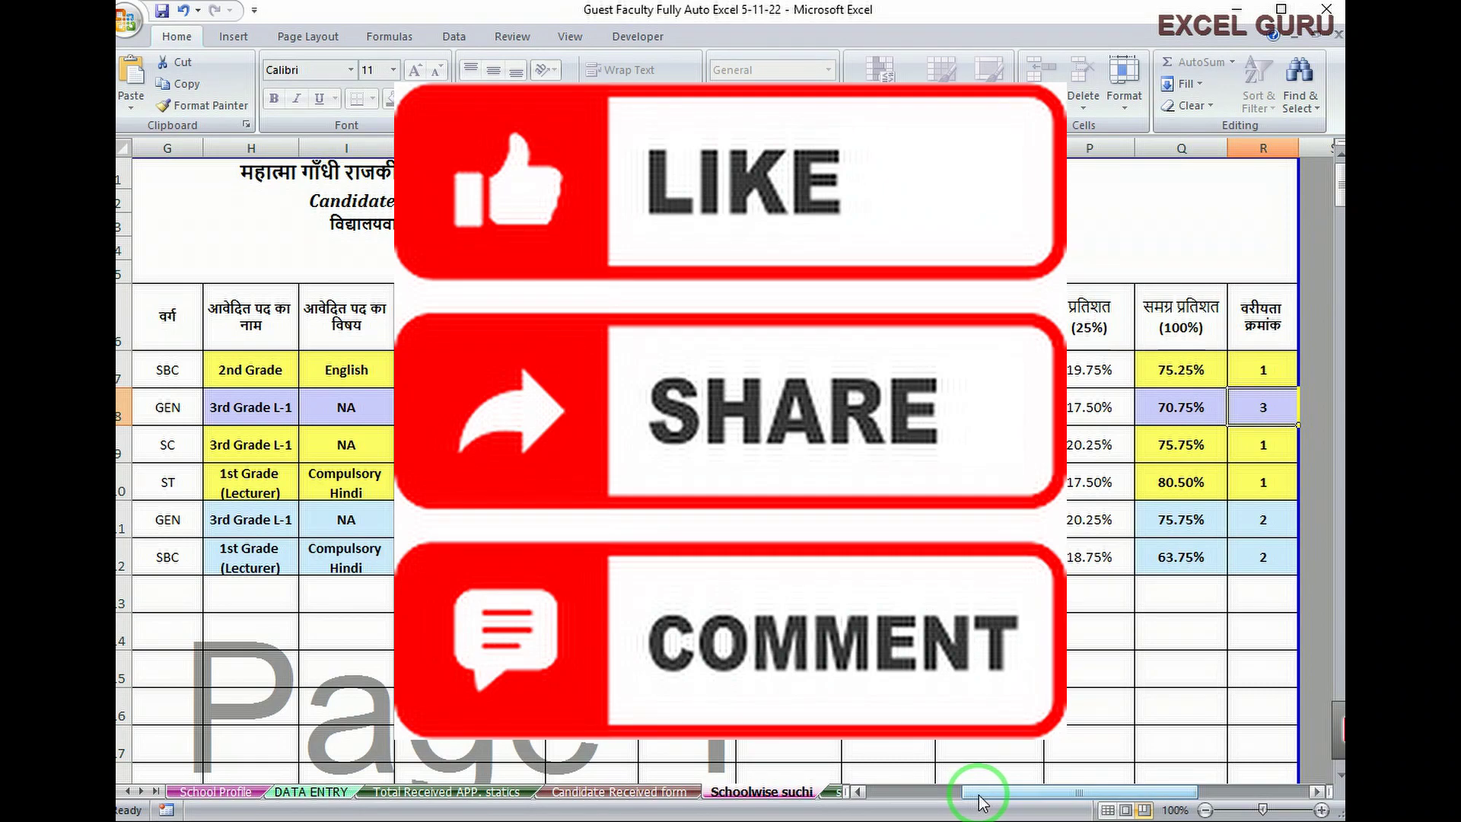
drag(982, 801, 833, 795)
click(833, 795)
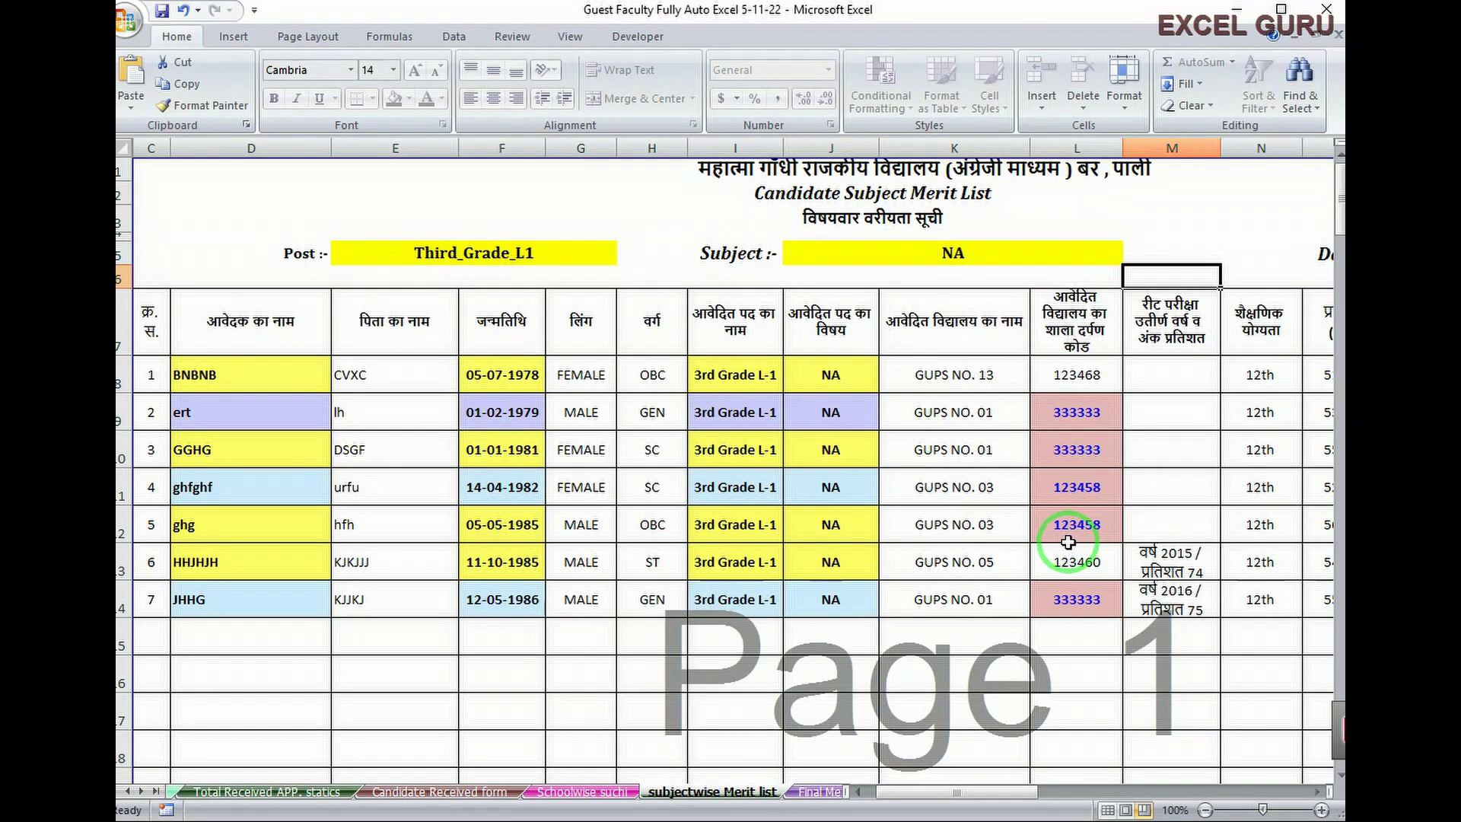
Set the subject merit list's post in E5 to Third_Grade_L2 and select Subject cell J5.
click(537, 260)
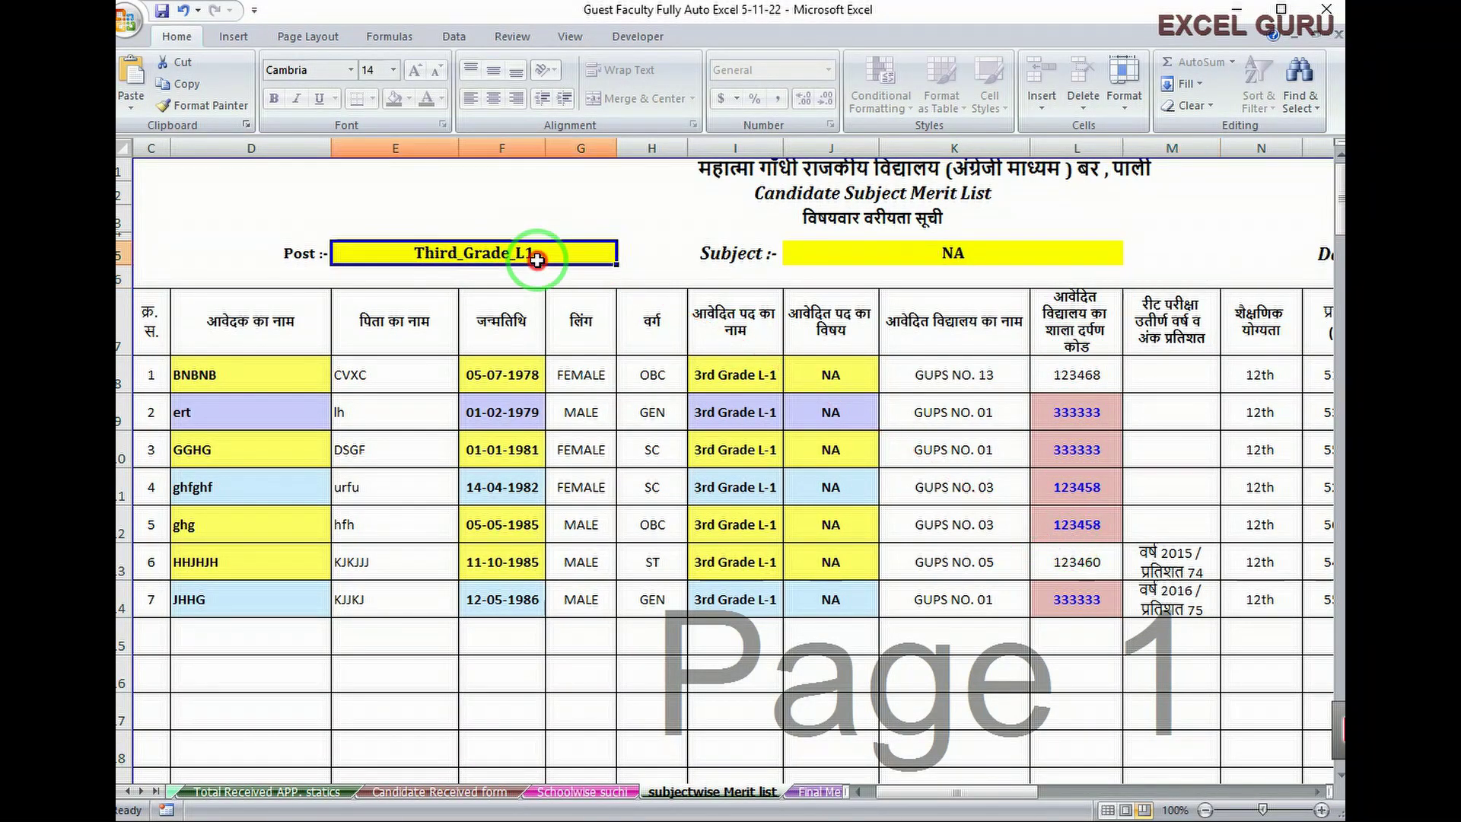
click(626, 255)
click(490, 294)
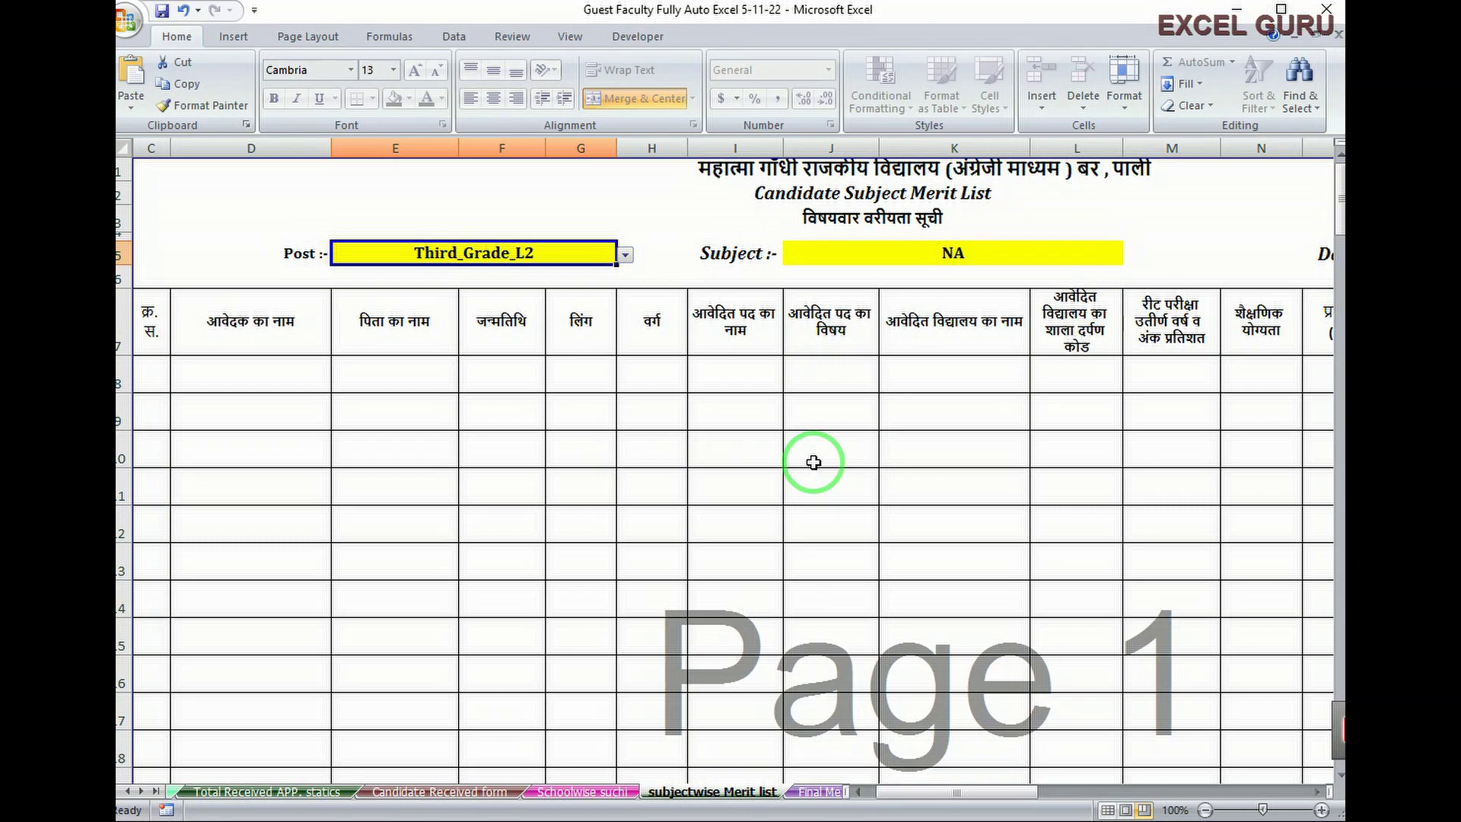
click(900, 257)
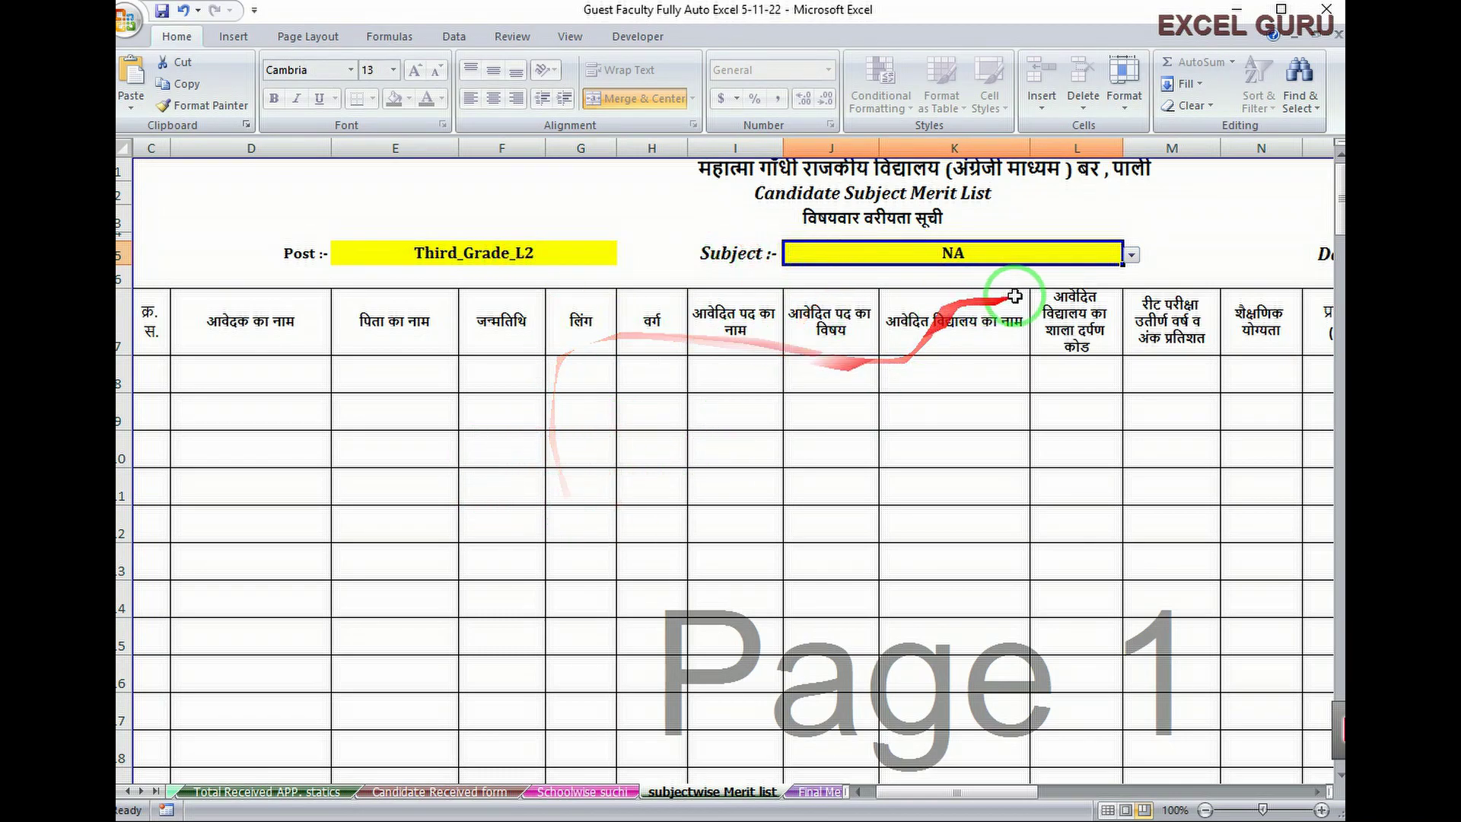
Try English, SST and Maths as the merit list subject.
click(1131, 259)
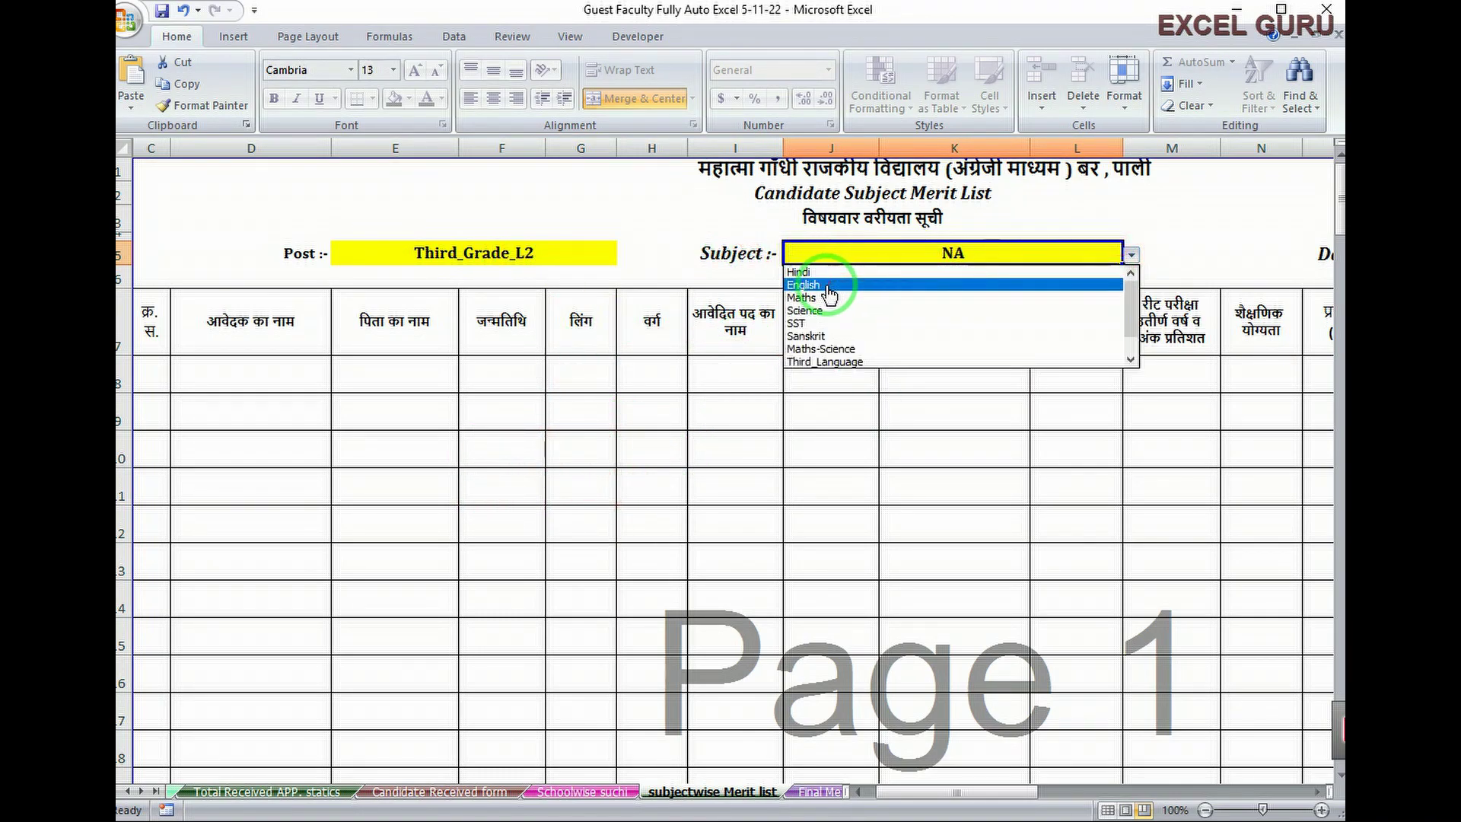
click(841, 286)
click(1132, 255)
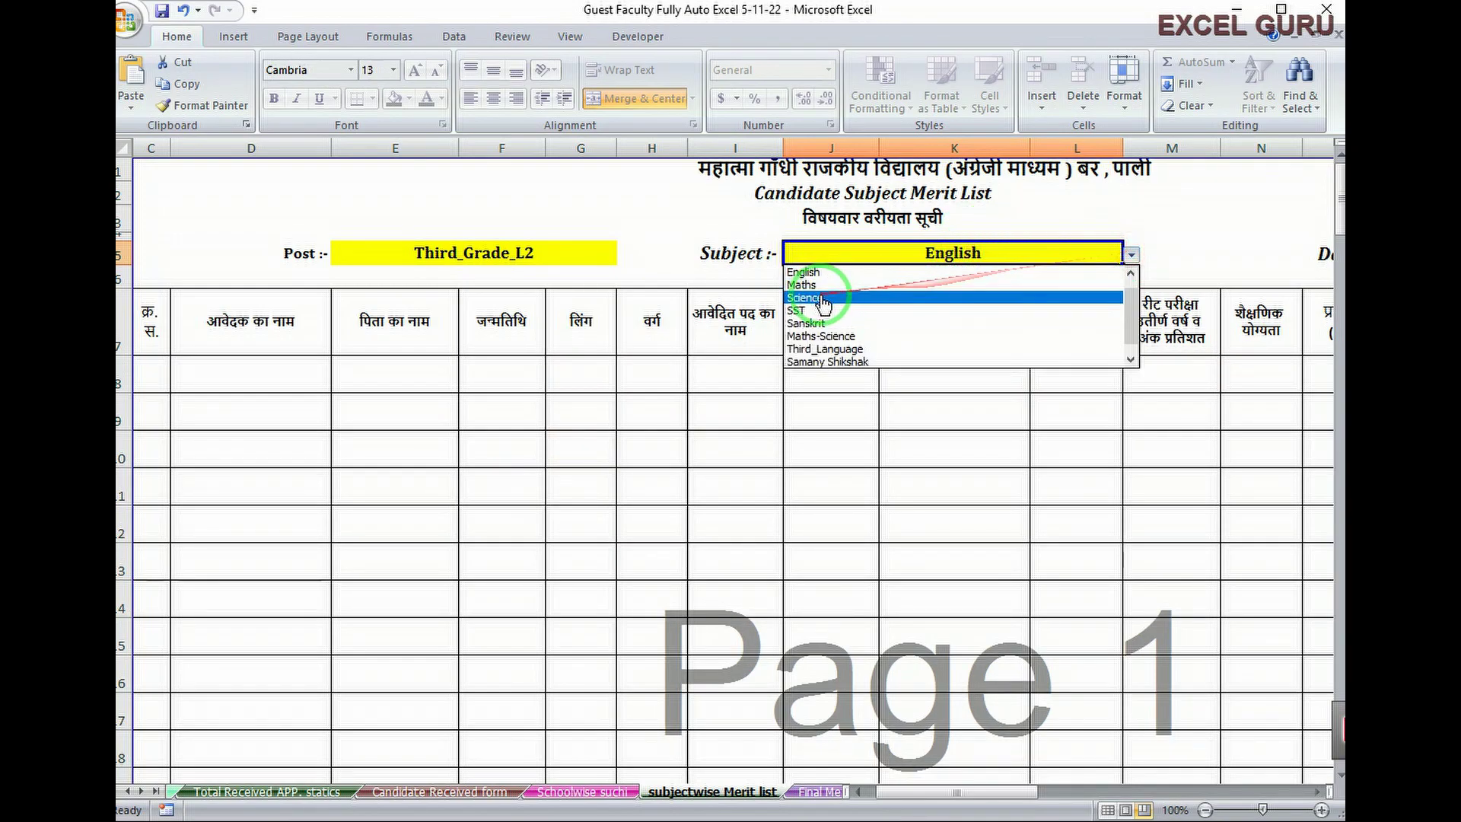
click(796, 298)
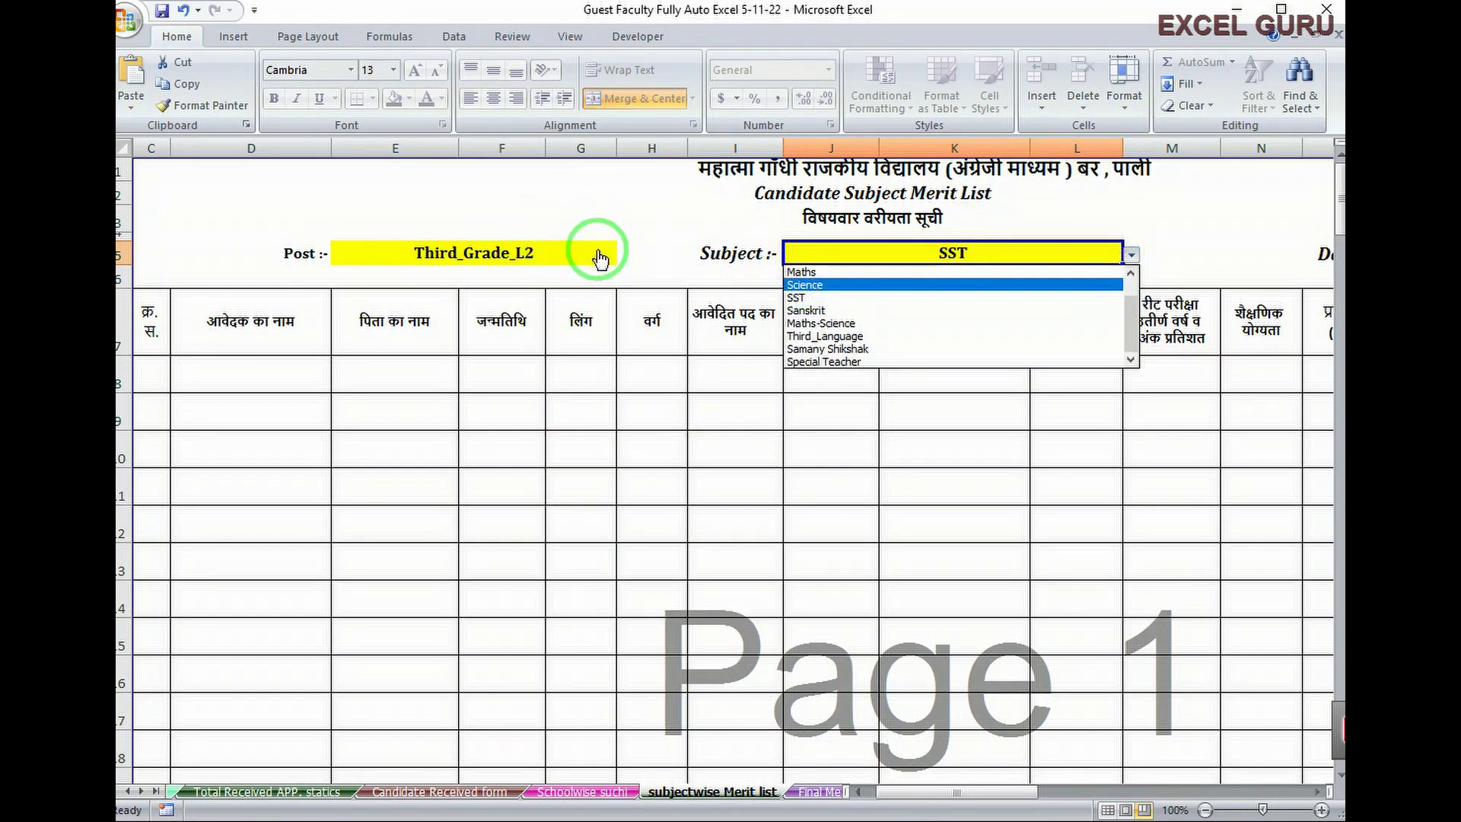
click(803, 273)
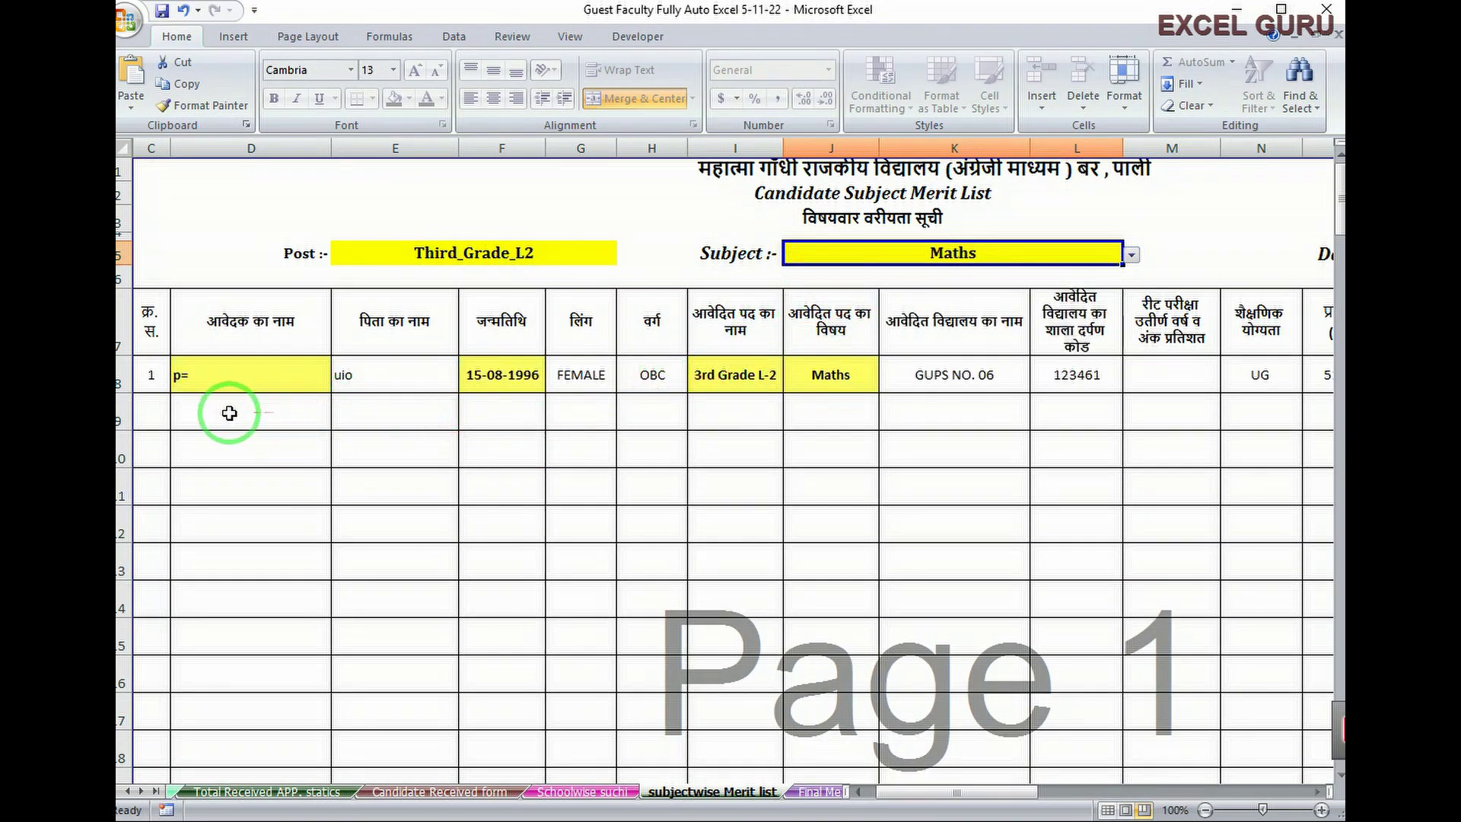
mouse_move(956, 793)
mouse_down()
mouse_move(990, 793)
mouse_move(883, 793)
mouse_up()
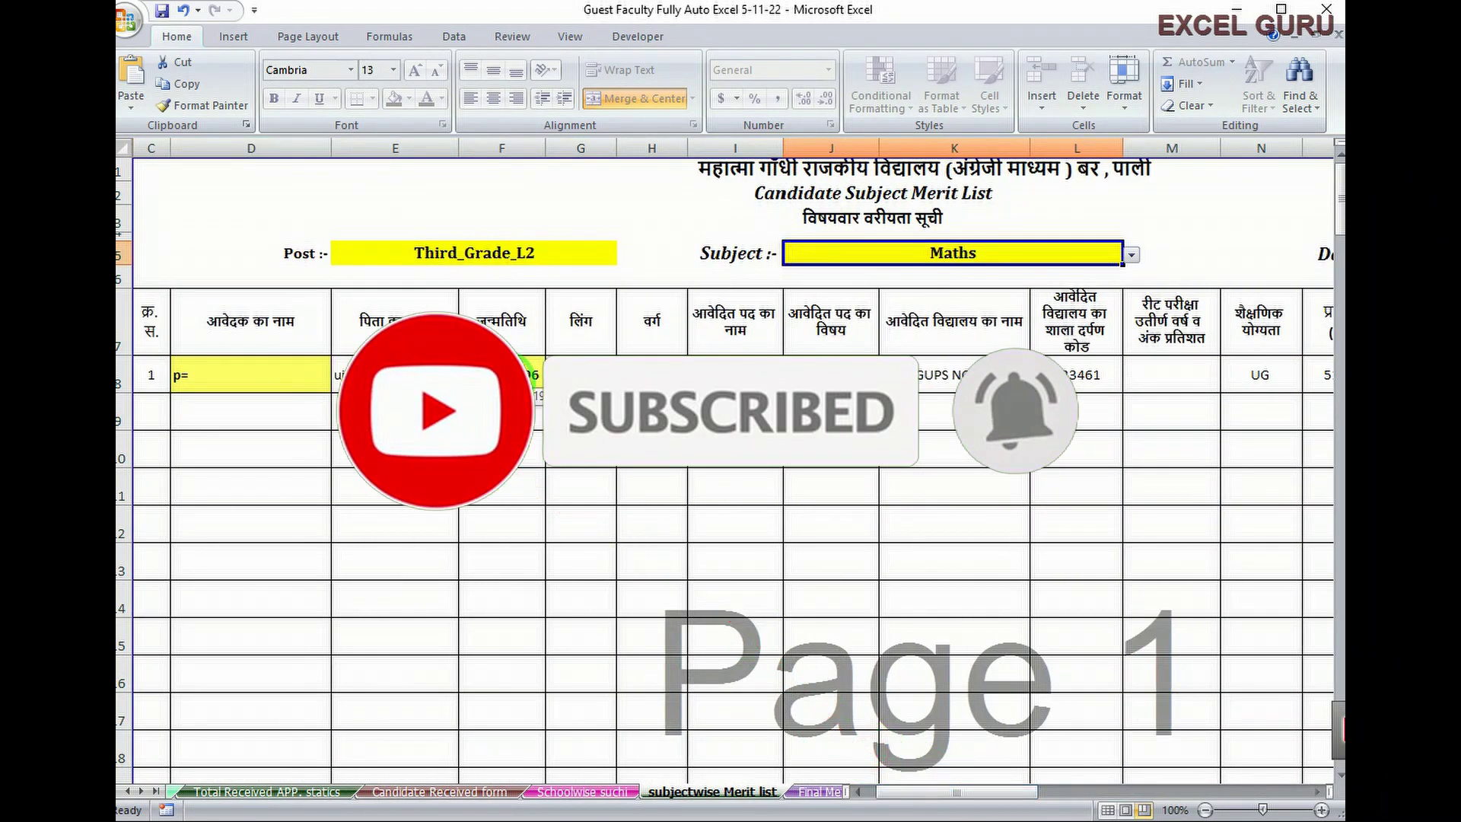
Set the merit list post back to Third_Grade_L1 and bring up the subject choices.
click(505, 251)
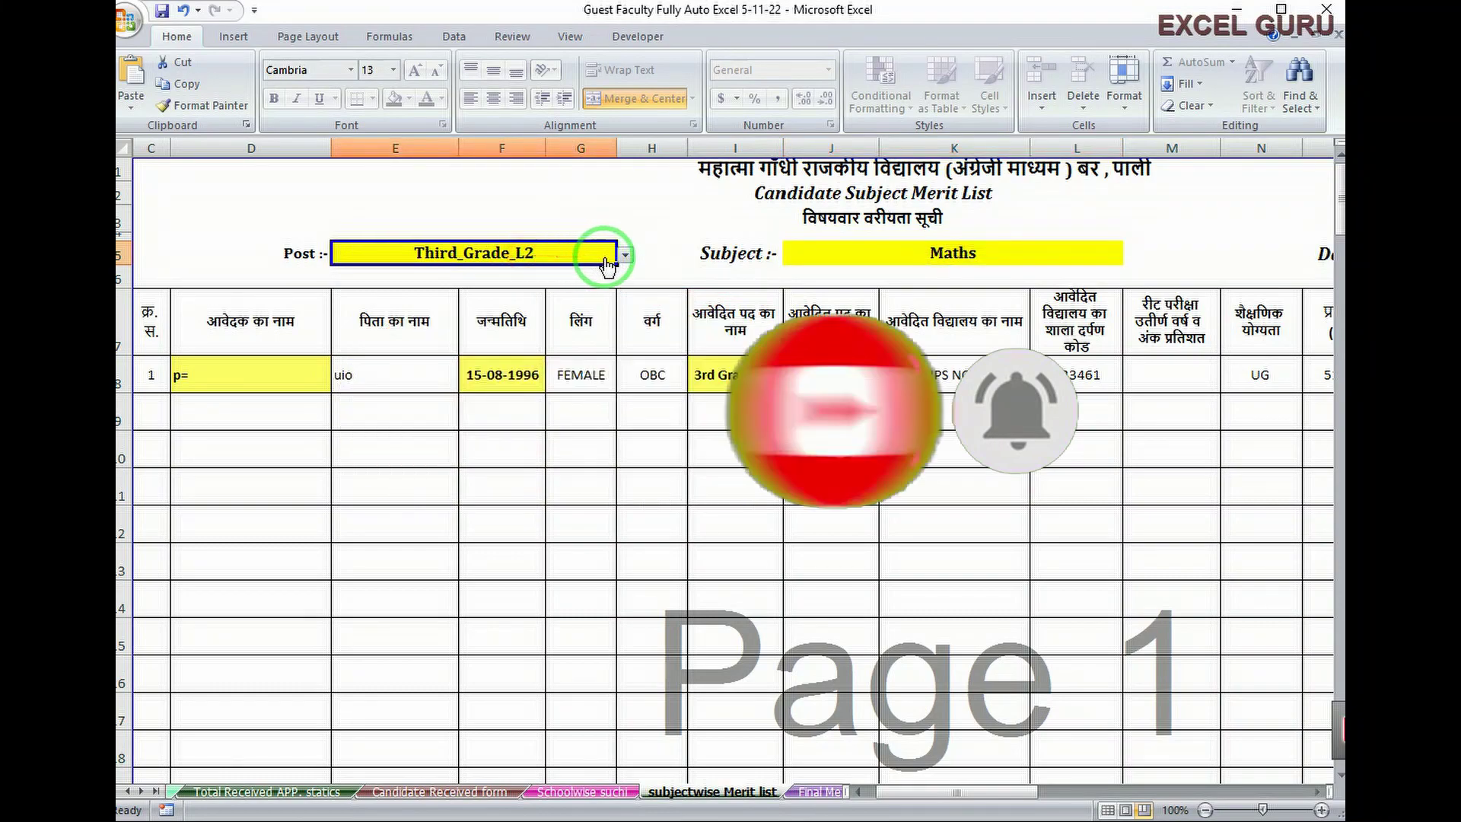
click(624, 257)
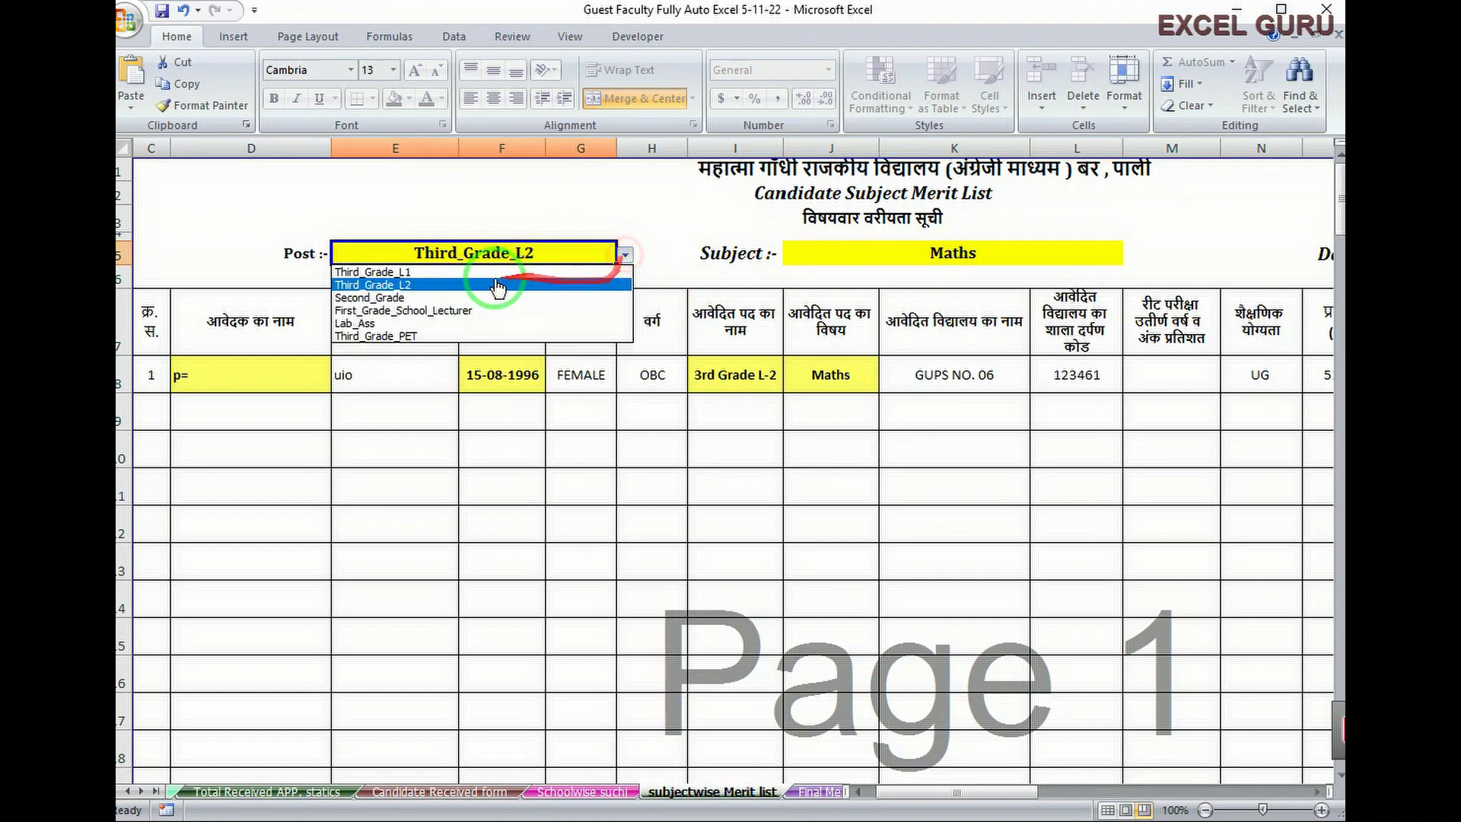
click(411, 274)
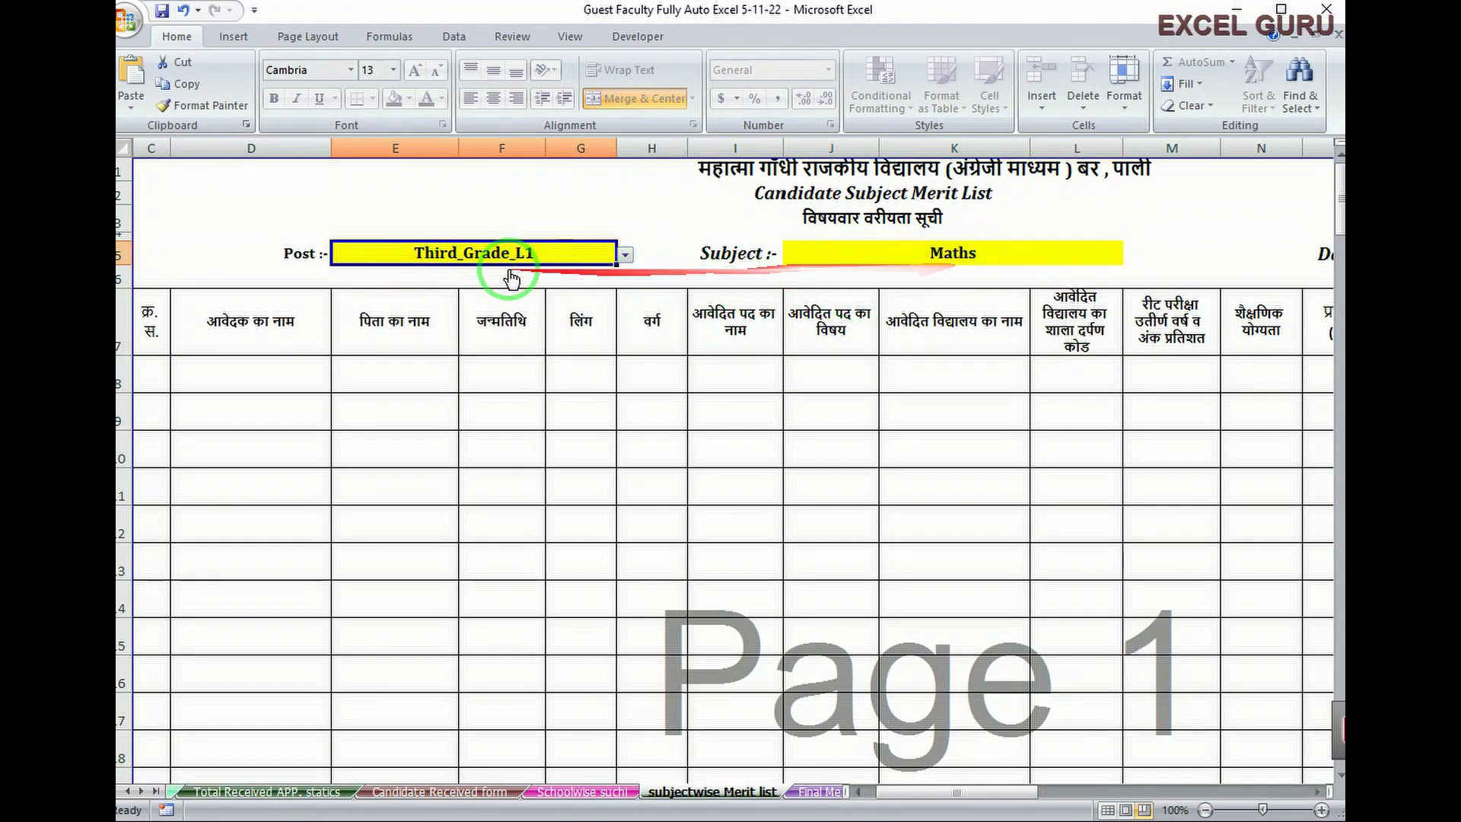
click(951, 253)
click(1131, 255)
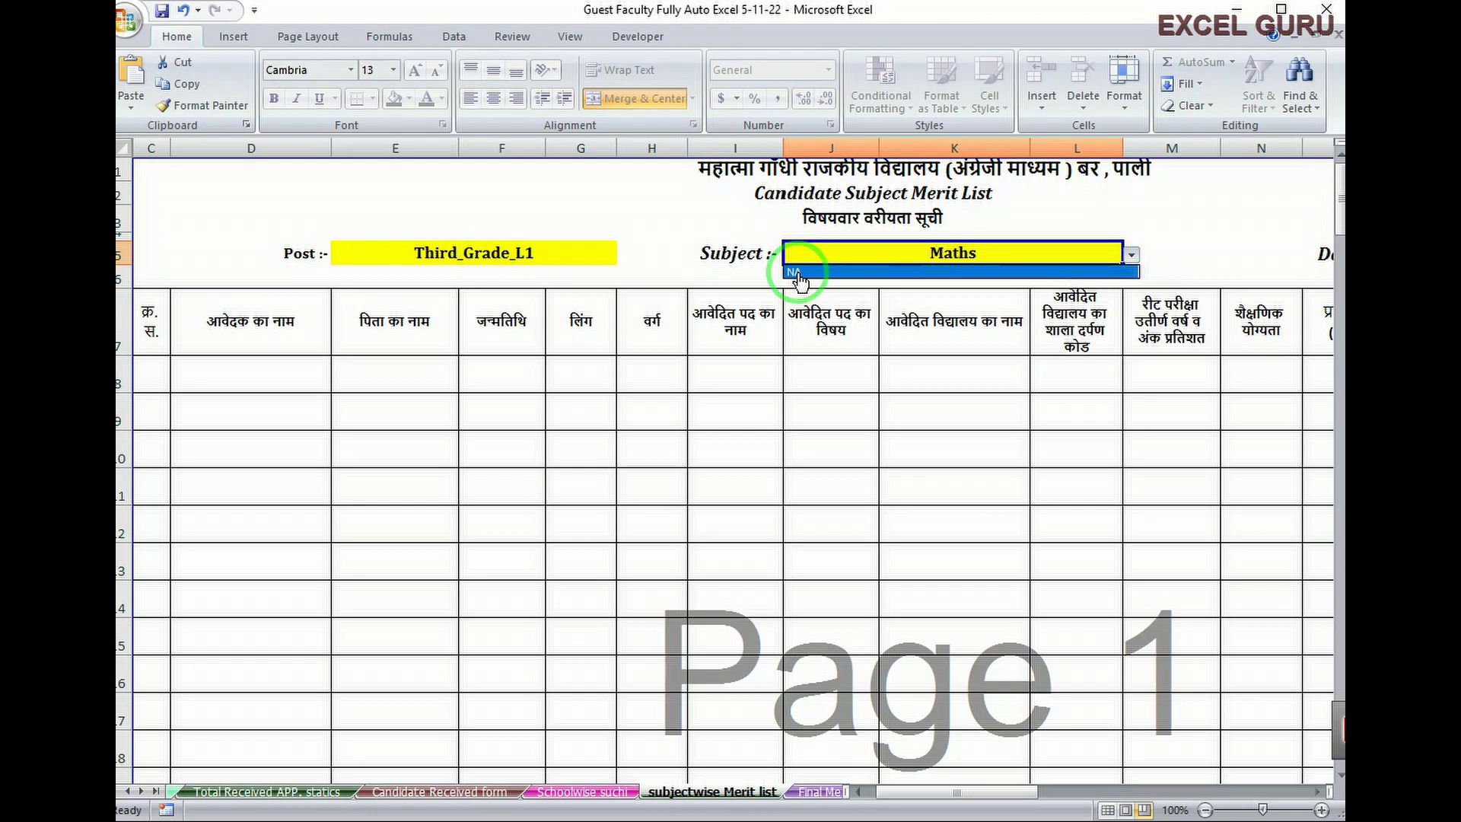
Set the subject to NA and review the seven candidates' percentages and merit ranks.
click(798, 274)
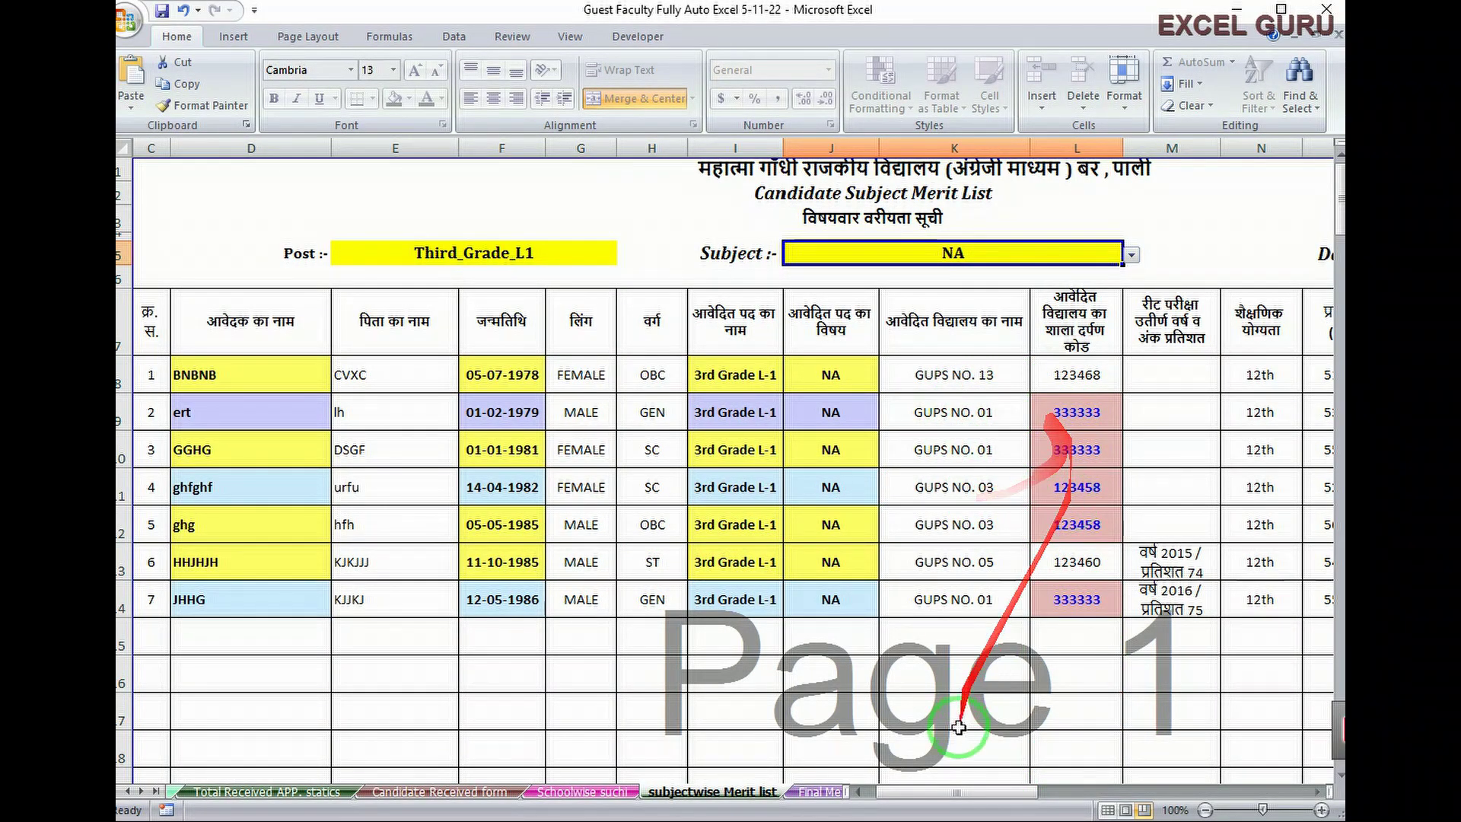
drag(960, 792, 1006, 791)
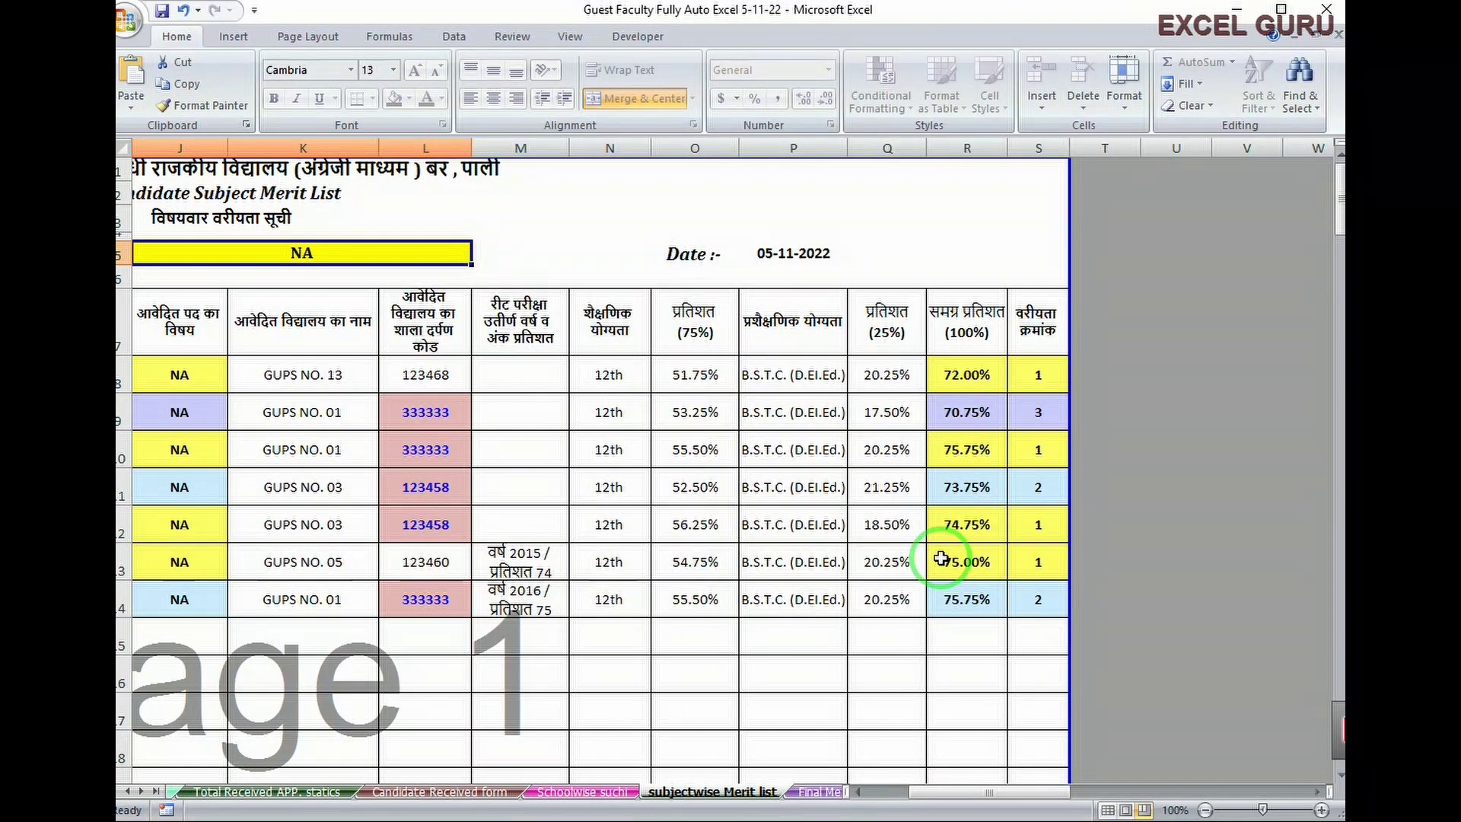
drag(1020, 793, 987, 792)
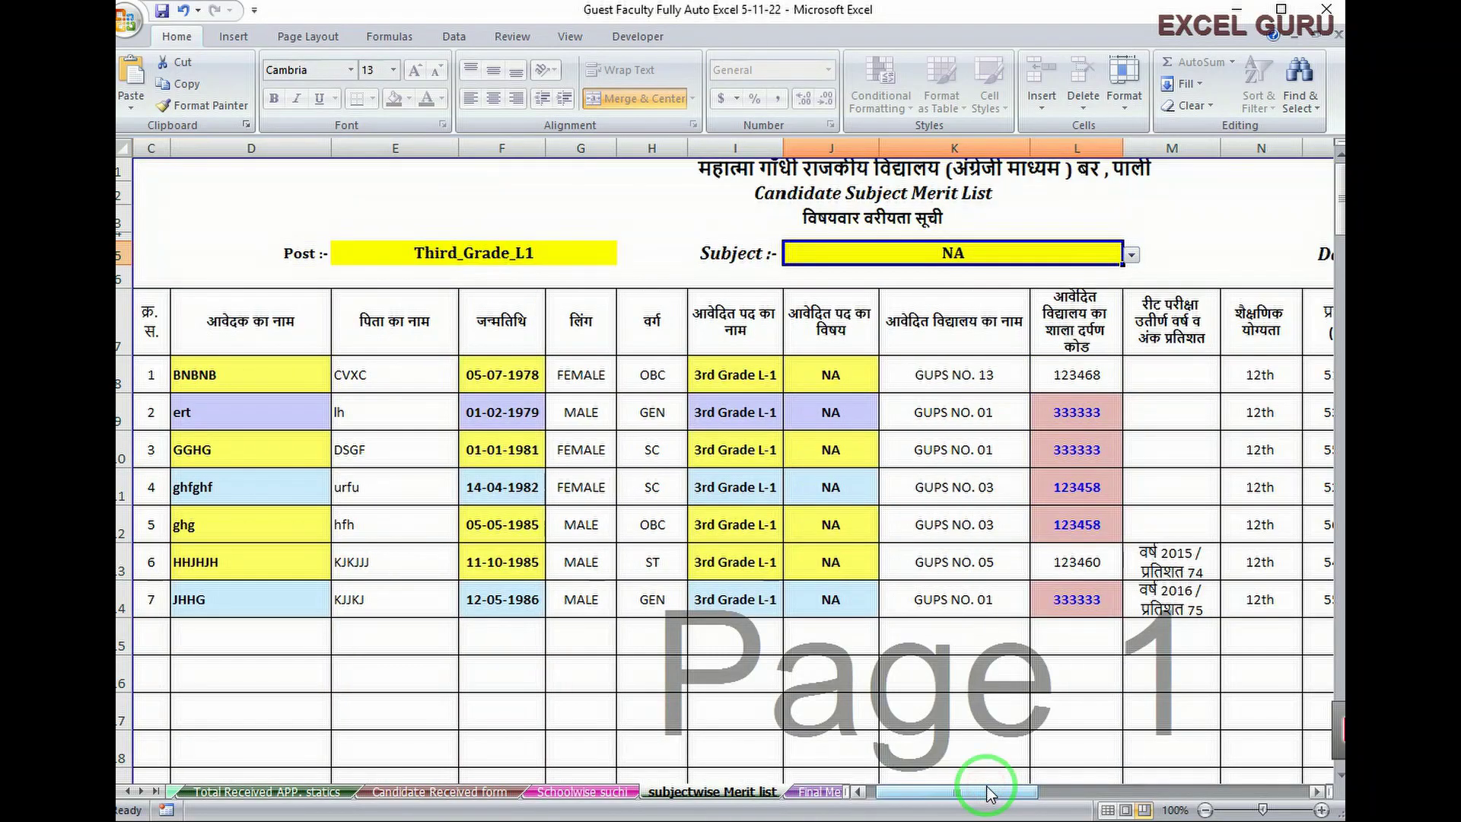
Review the Final Merit List's three ranked 3rd Grade L-1 candidates for school 333333, then go to the Letter sheet.
click(820, 793)
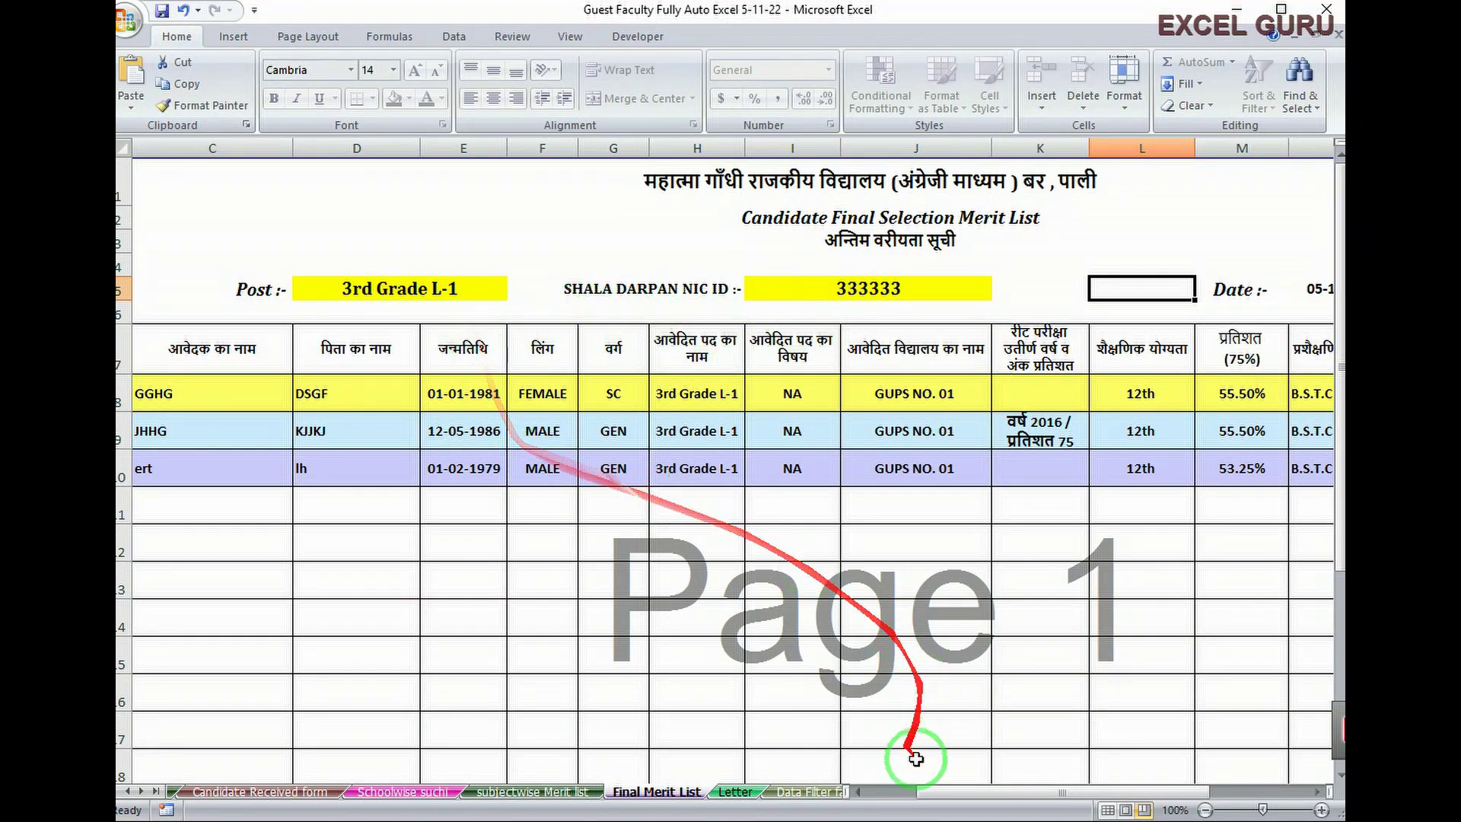
drag(990, 803, 1069, 805)
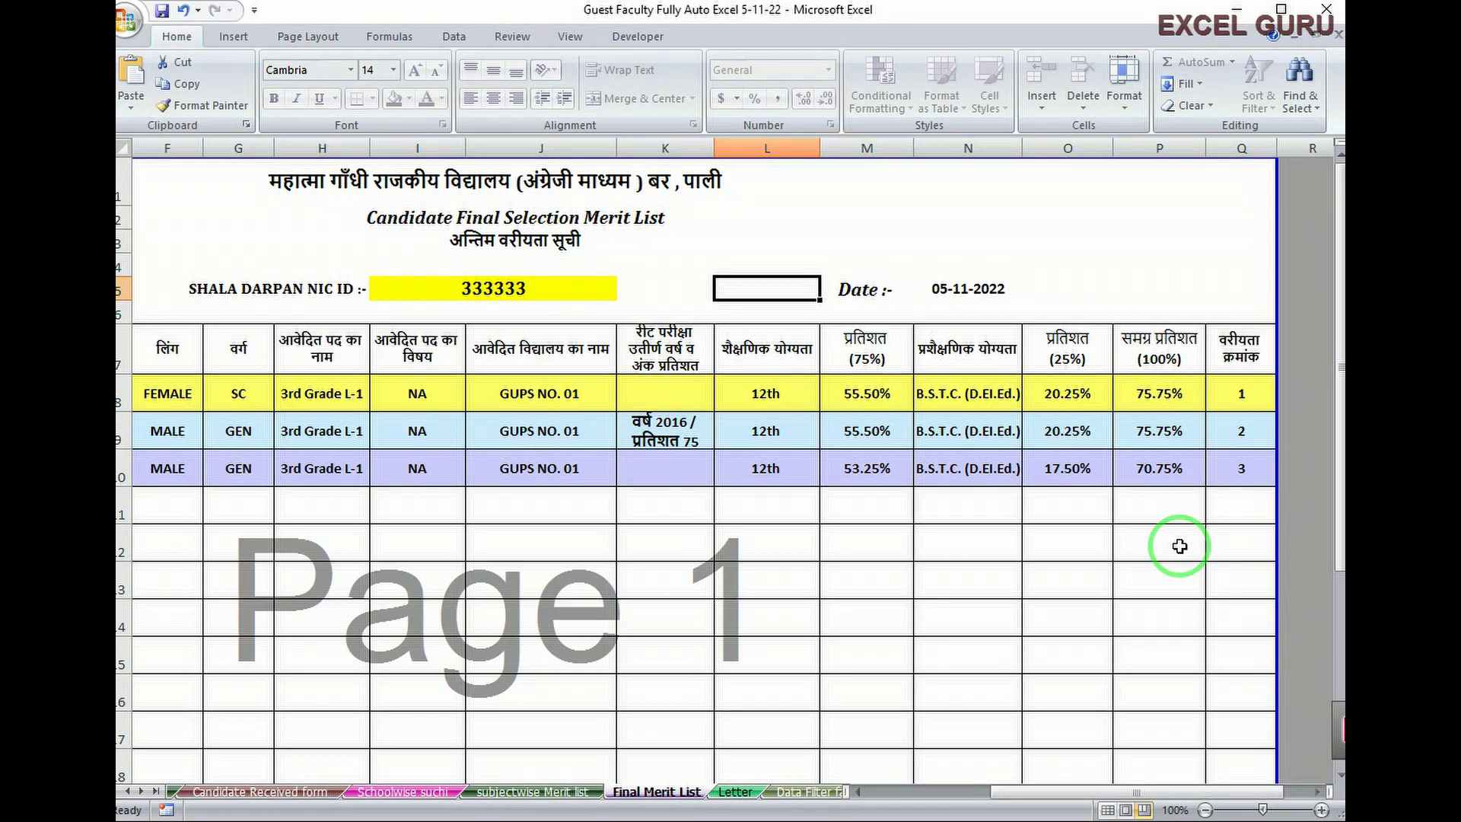
click(729, 795)
Check the appointment order generated for merit serial number 1 on the Letter sheet.
click(1007, 281)
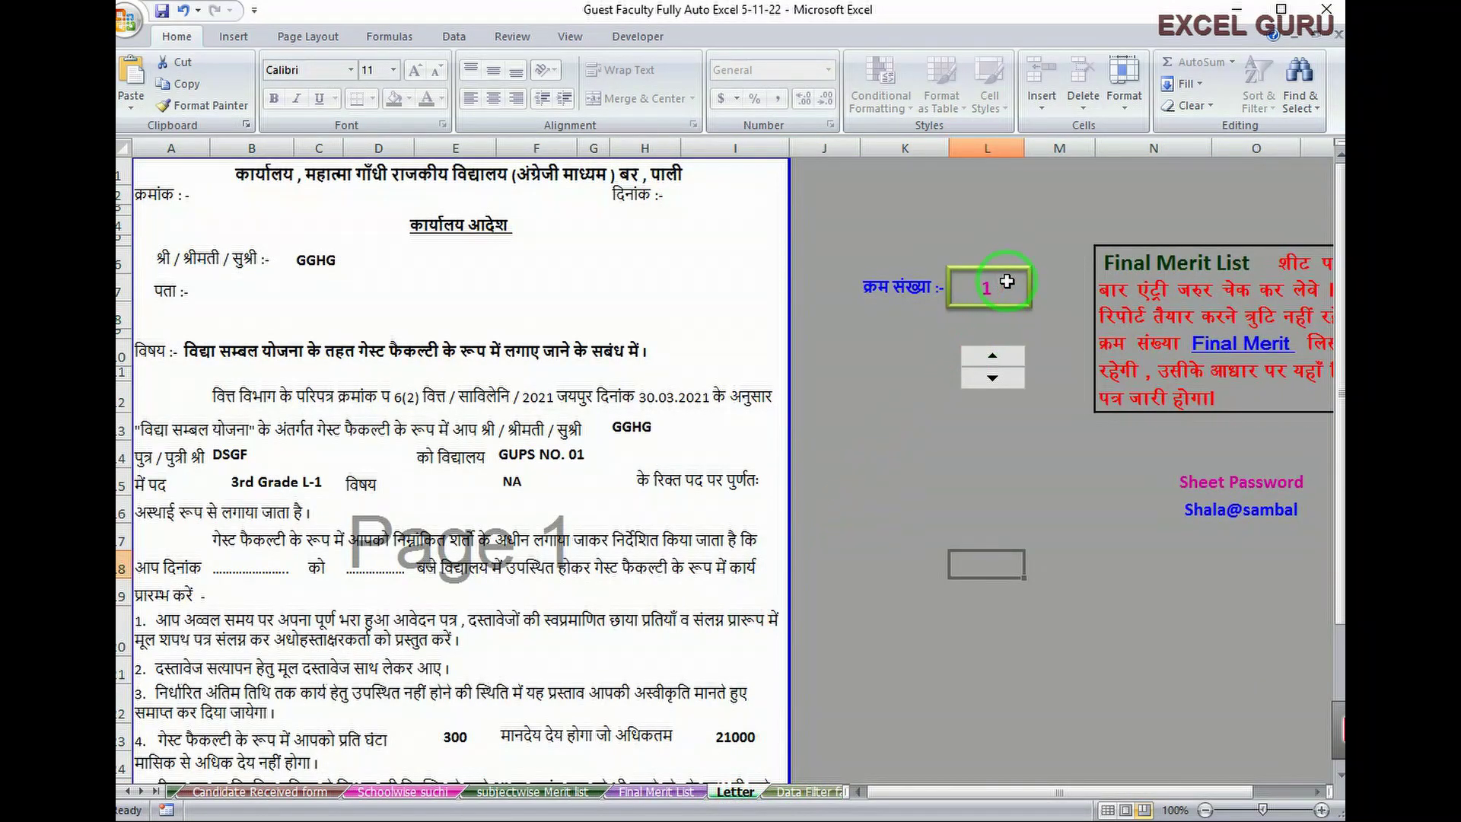
drag(472, 692, 465, 625)
drag(1055, 796, 1103, 795)
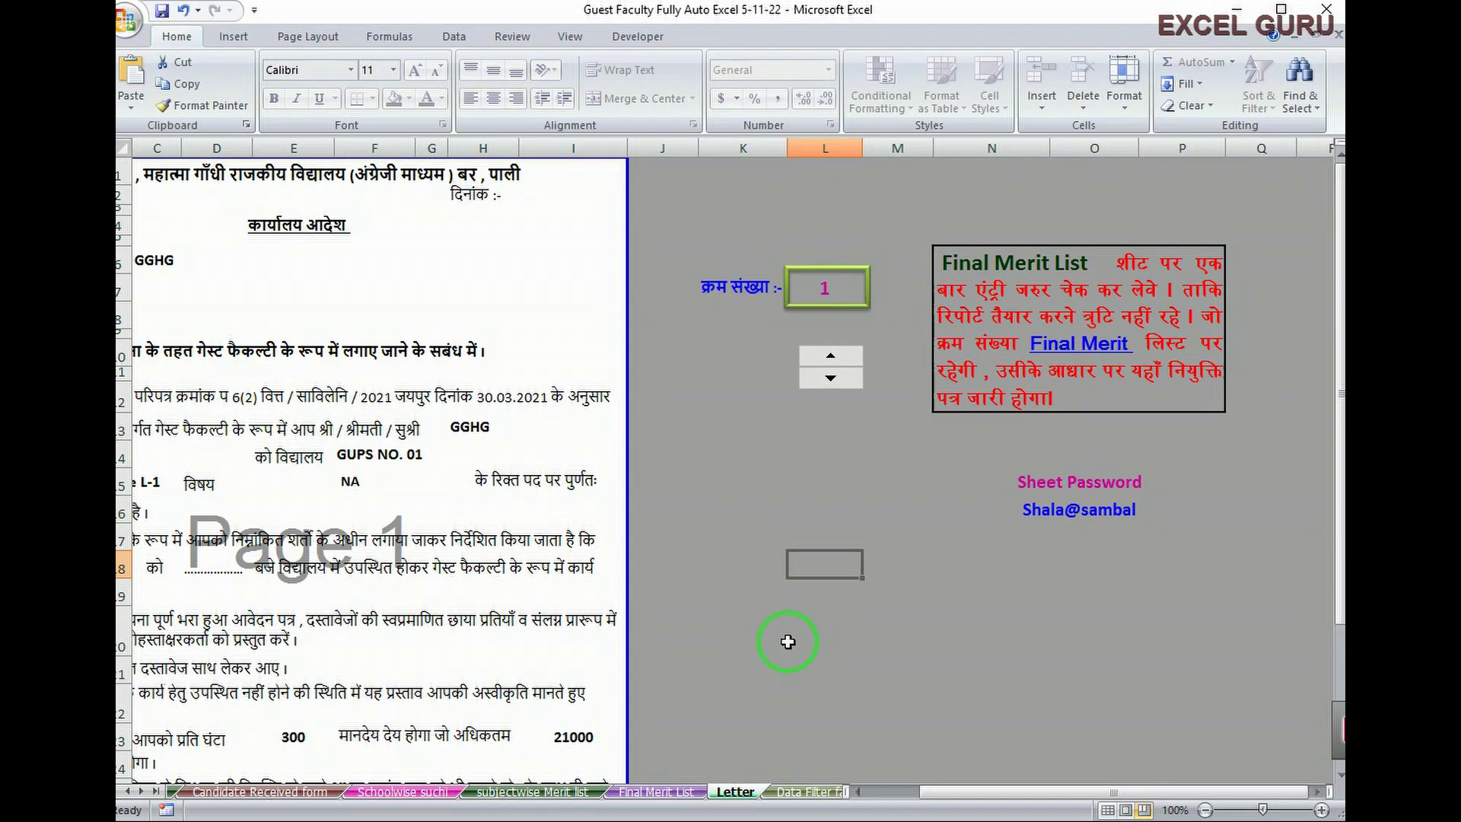
Show the Data Filter facility Total Form List and select cells in the Rank in the Particular Post column.
click(795, 793)
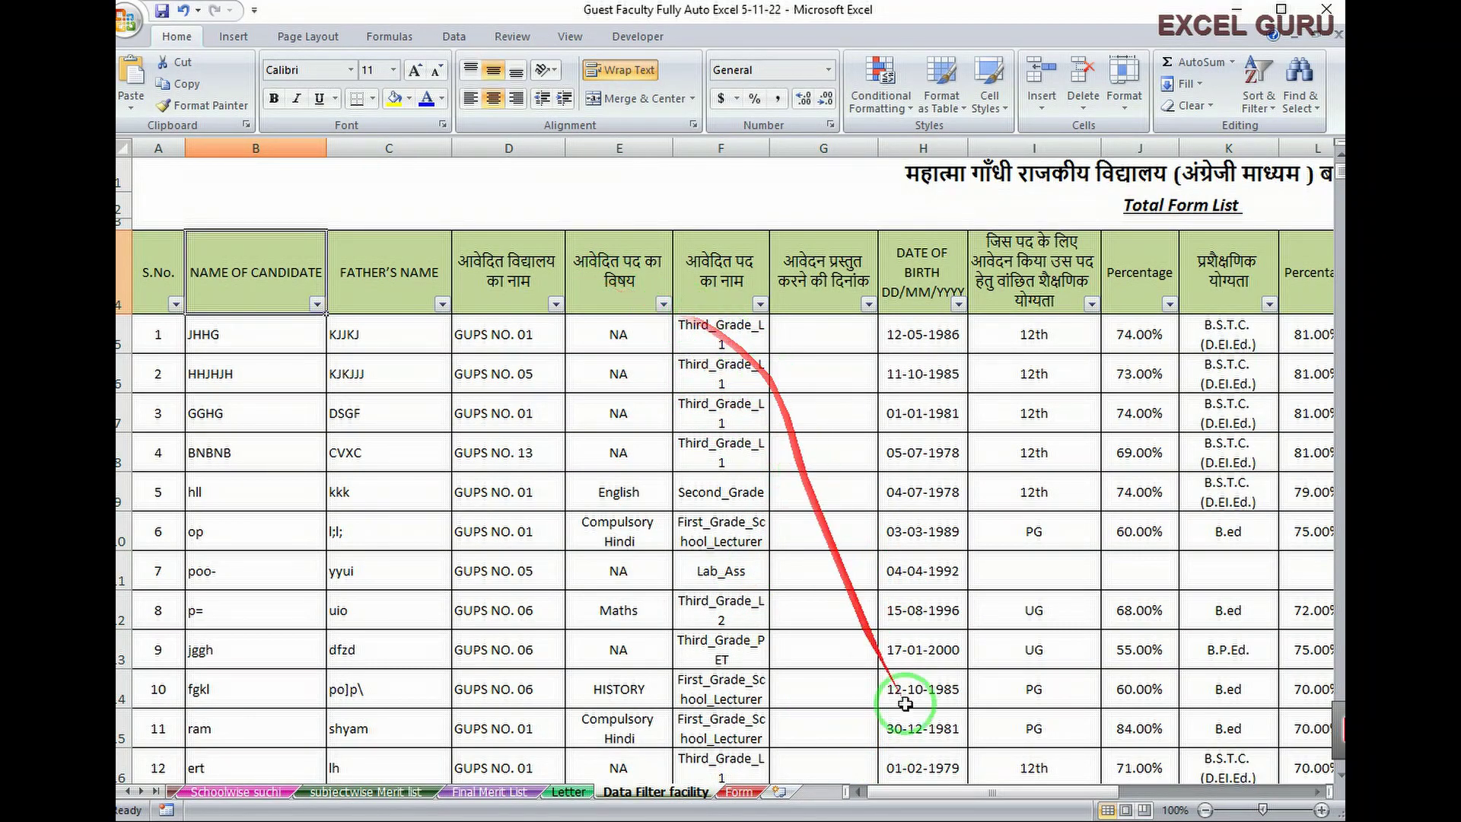
drag(967, 791, 1166, 807)
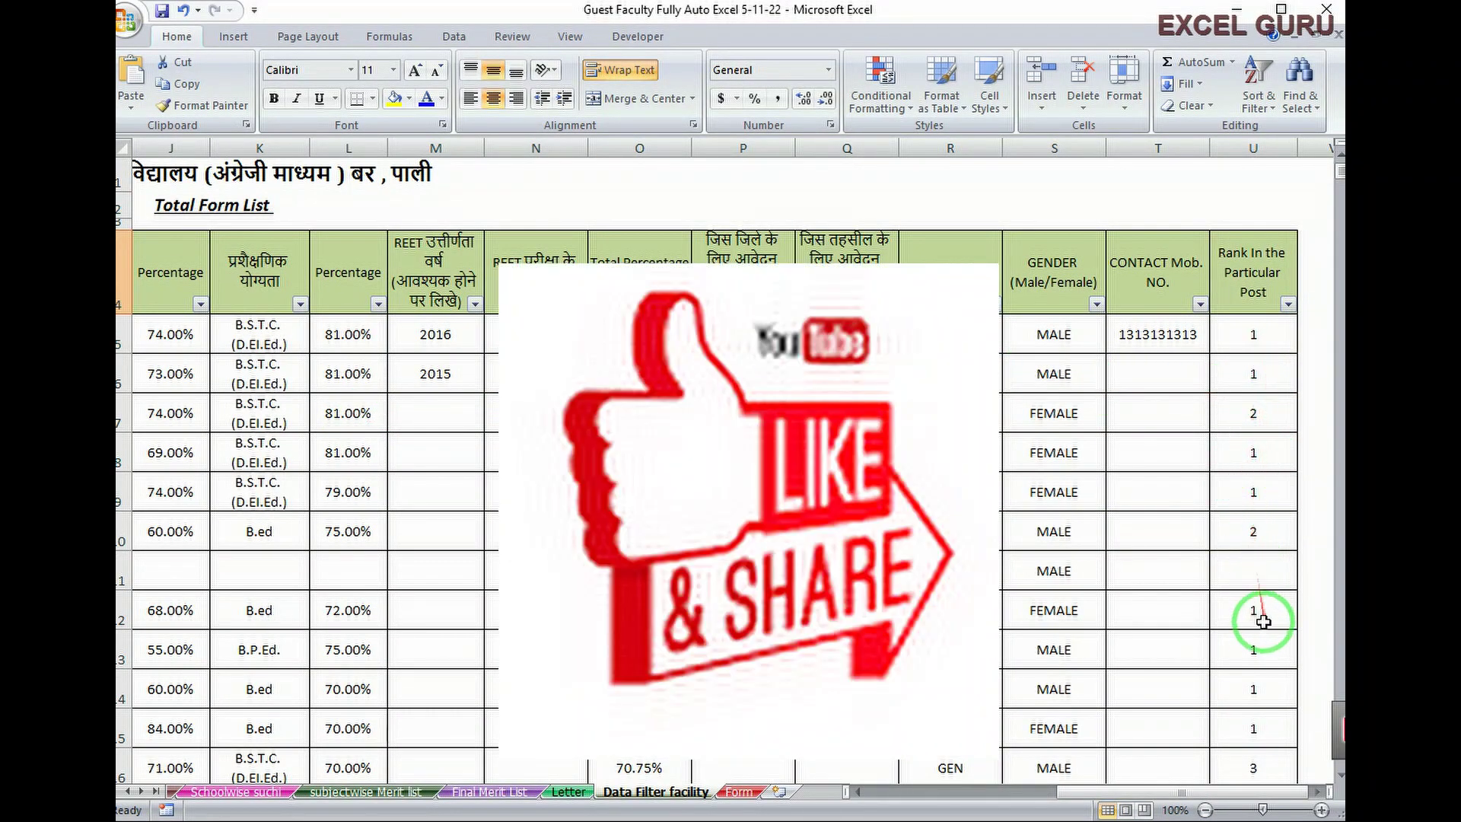
click(1245, 342)
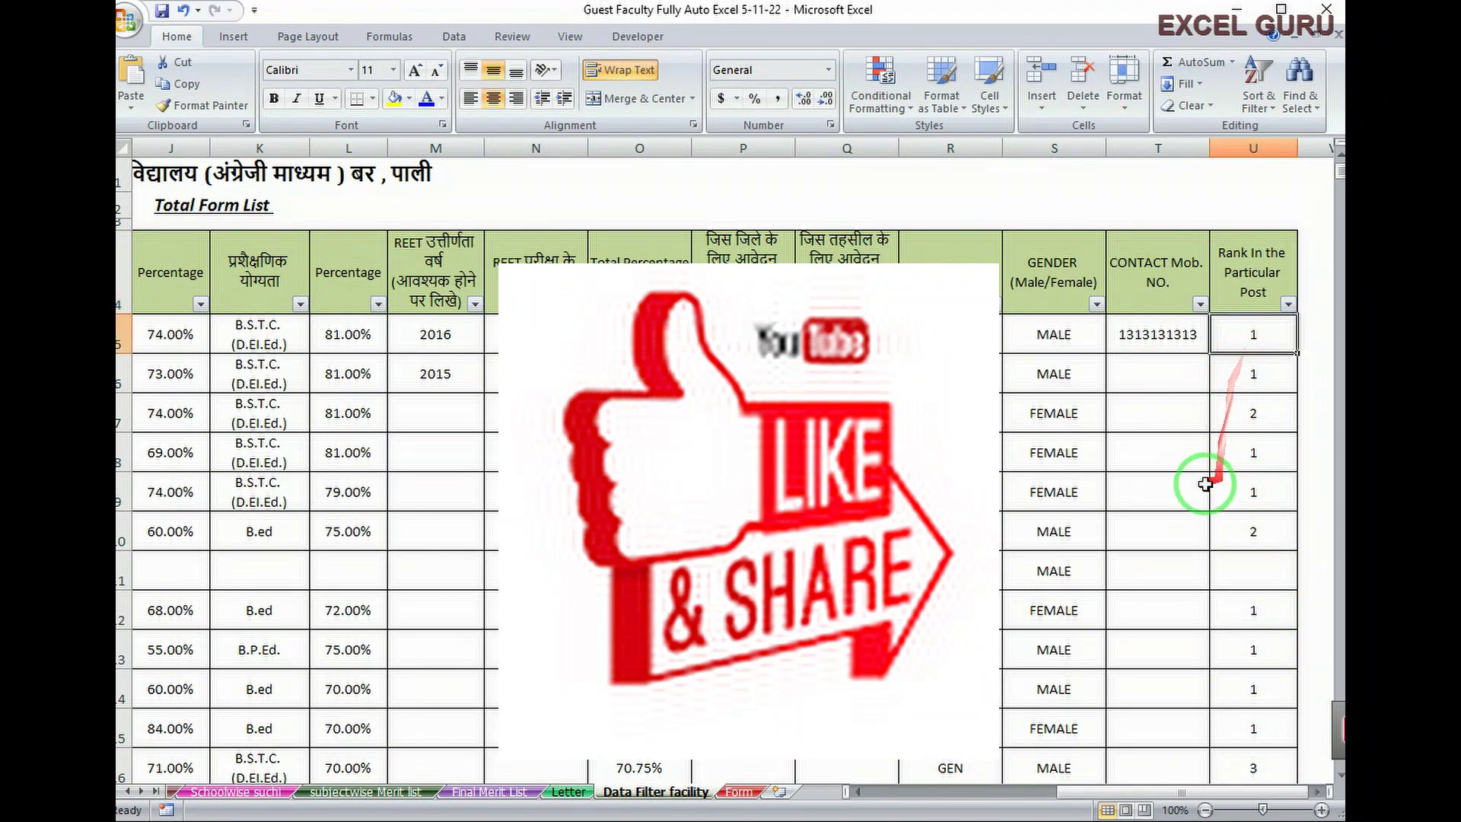
click(1308, 366)
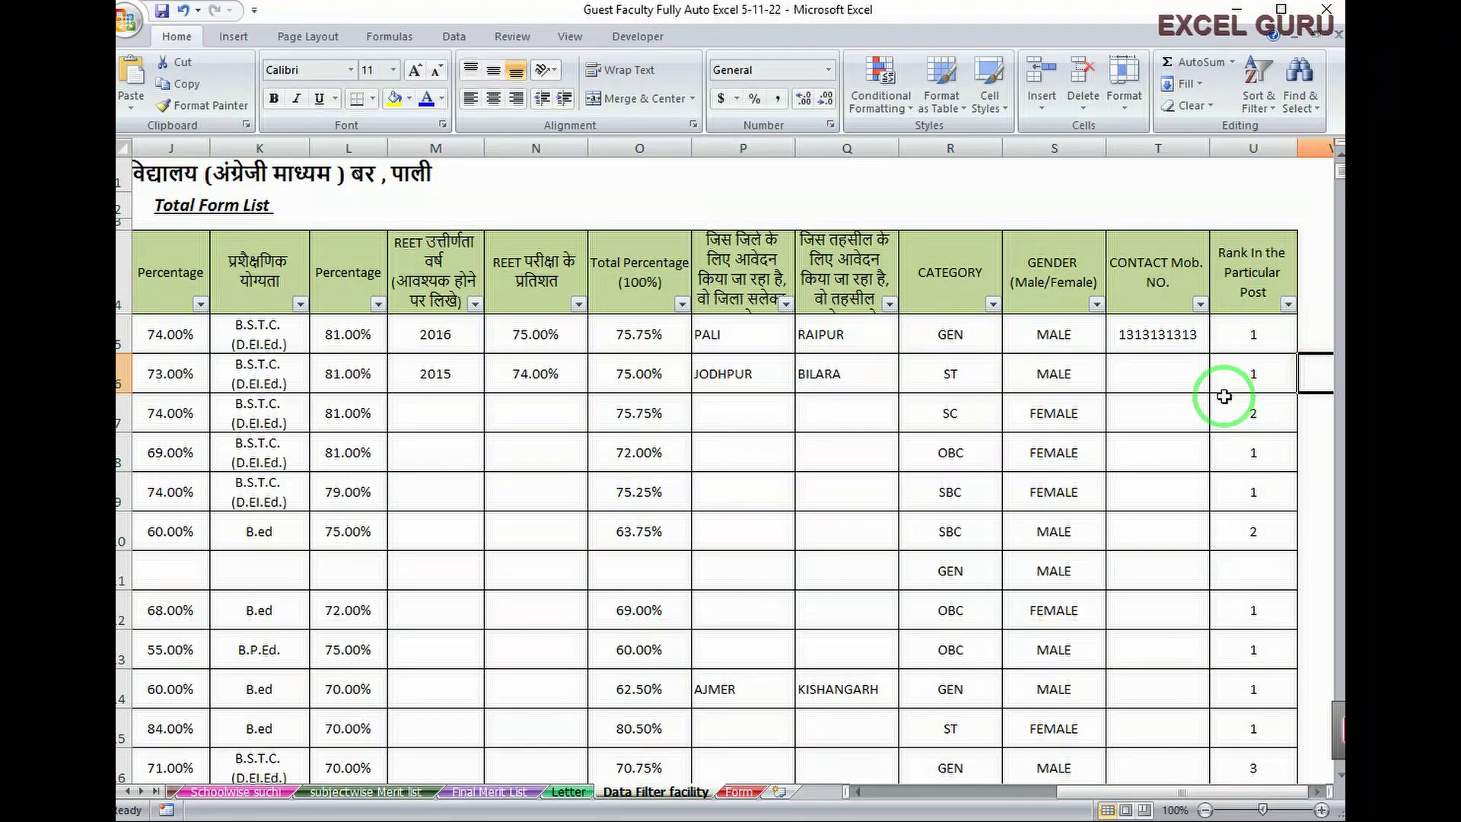